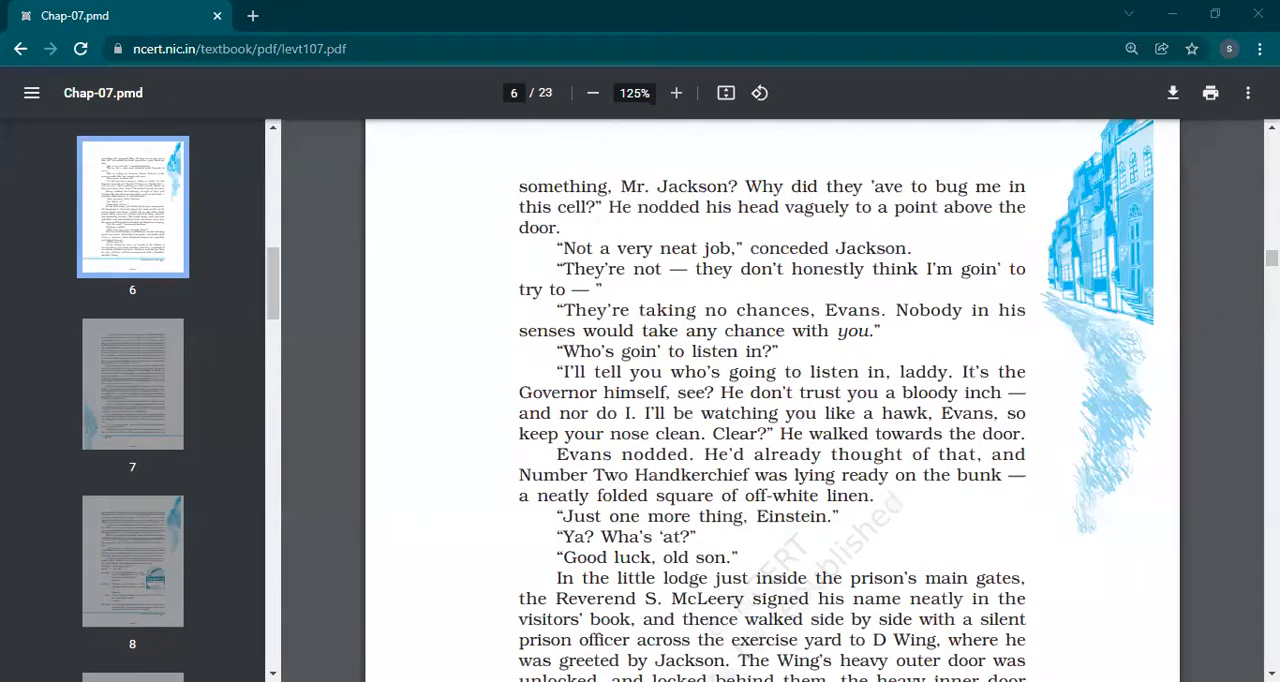
scroll(770, 400, "up", 5)
scroll(770, 400, "up", 5)
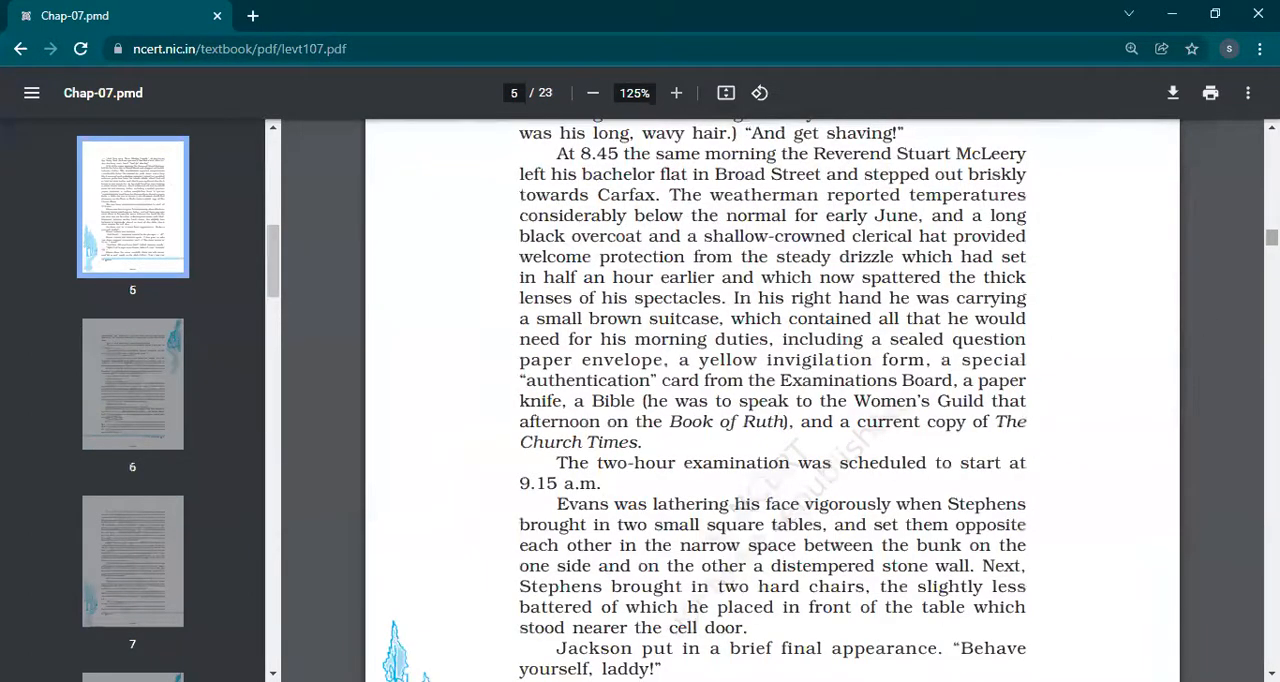
scroll(770, 400, "up", 10)
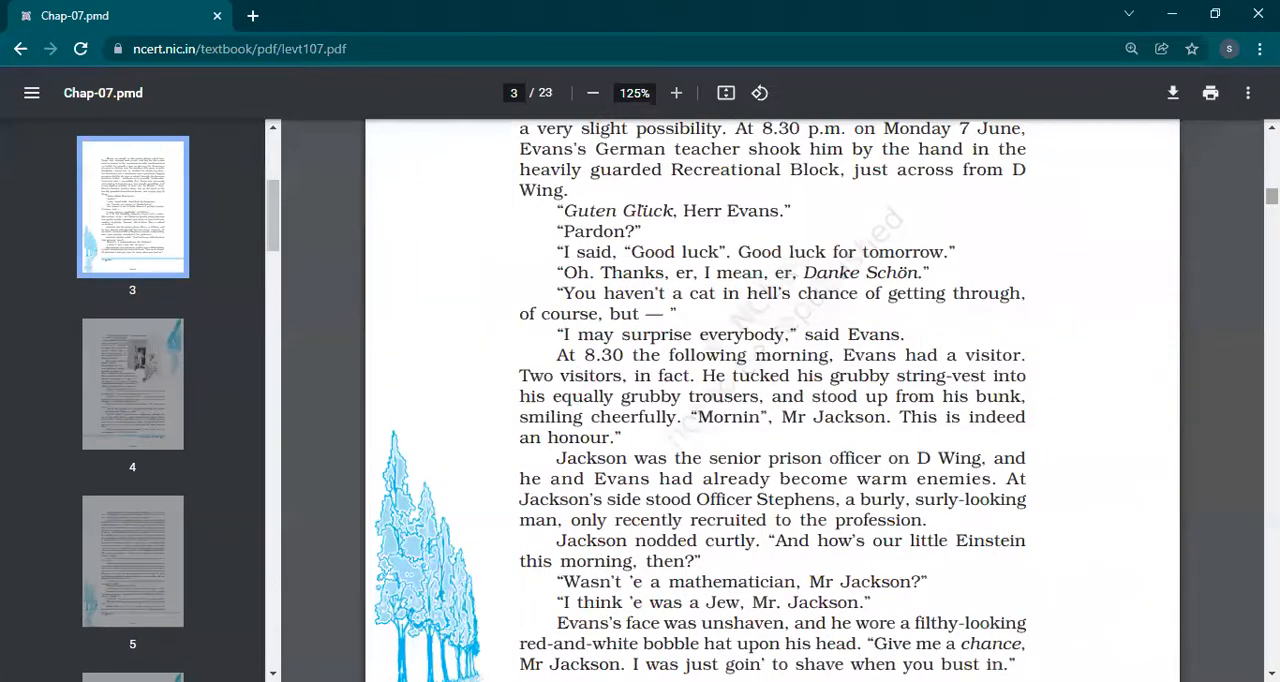
scroll(770, 400, "down", 3)
scroll(770, 400, "down", 5)
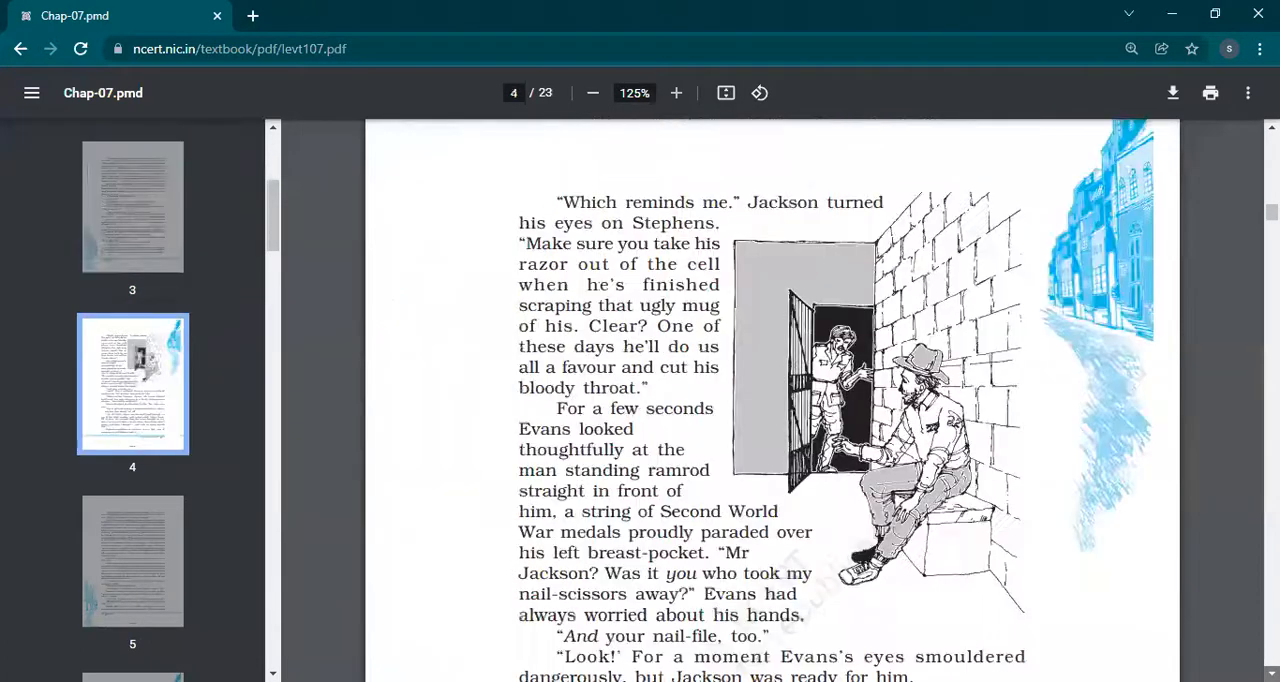
scroll(770, 400, "down", 2)
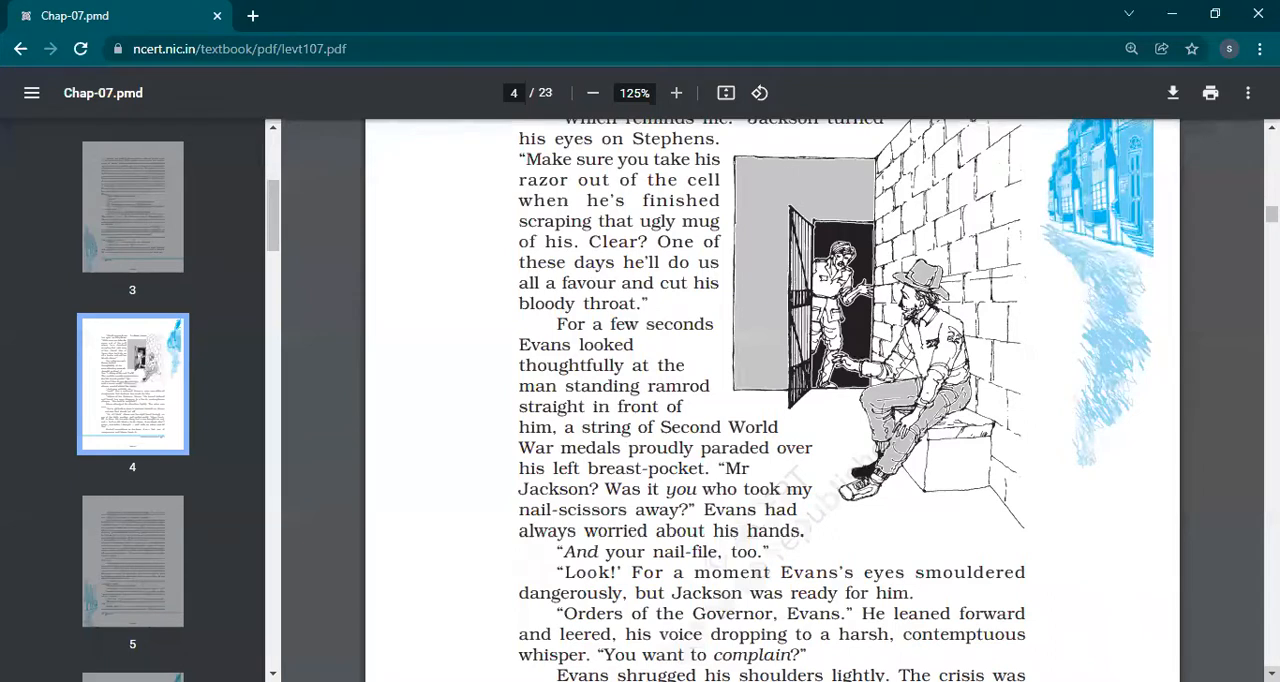
scroll(770, 400, "down", 10)
scroll(770, 400, "down", 3)
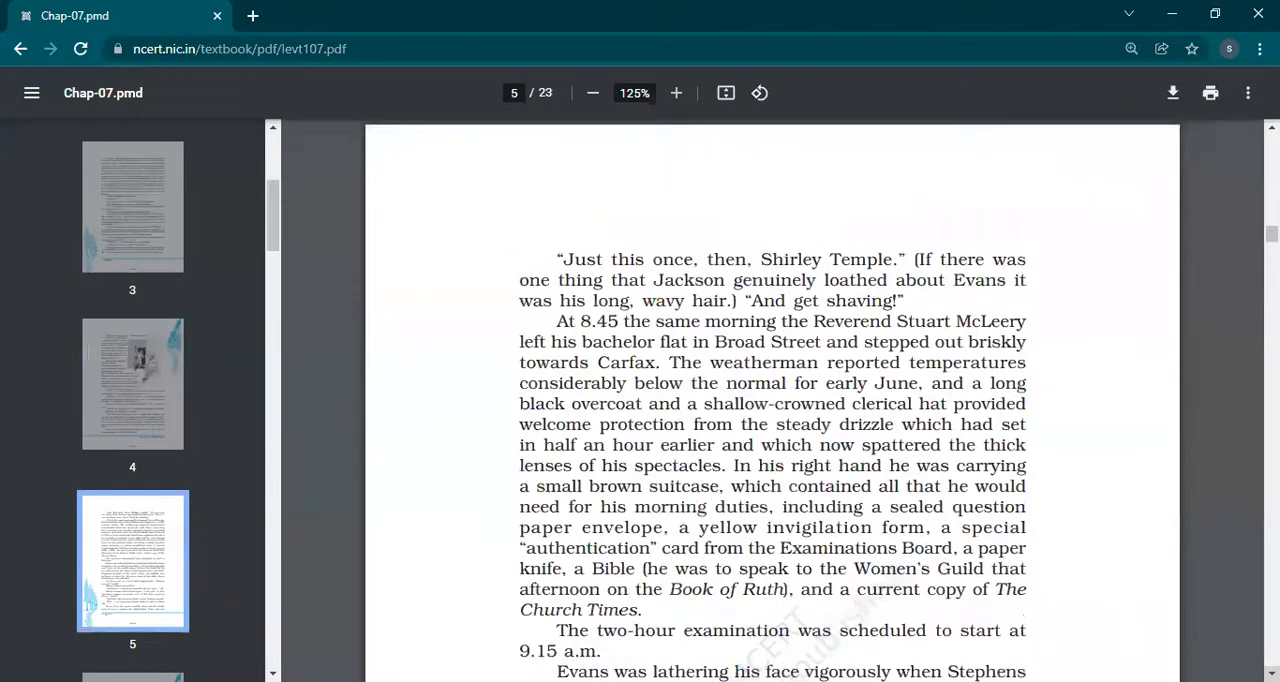
scroll(685, 143, "down", 1)
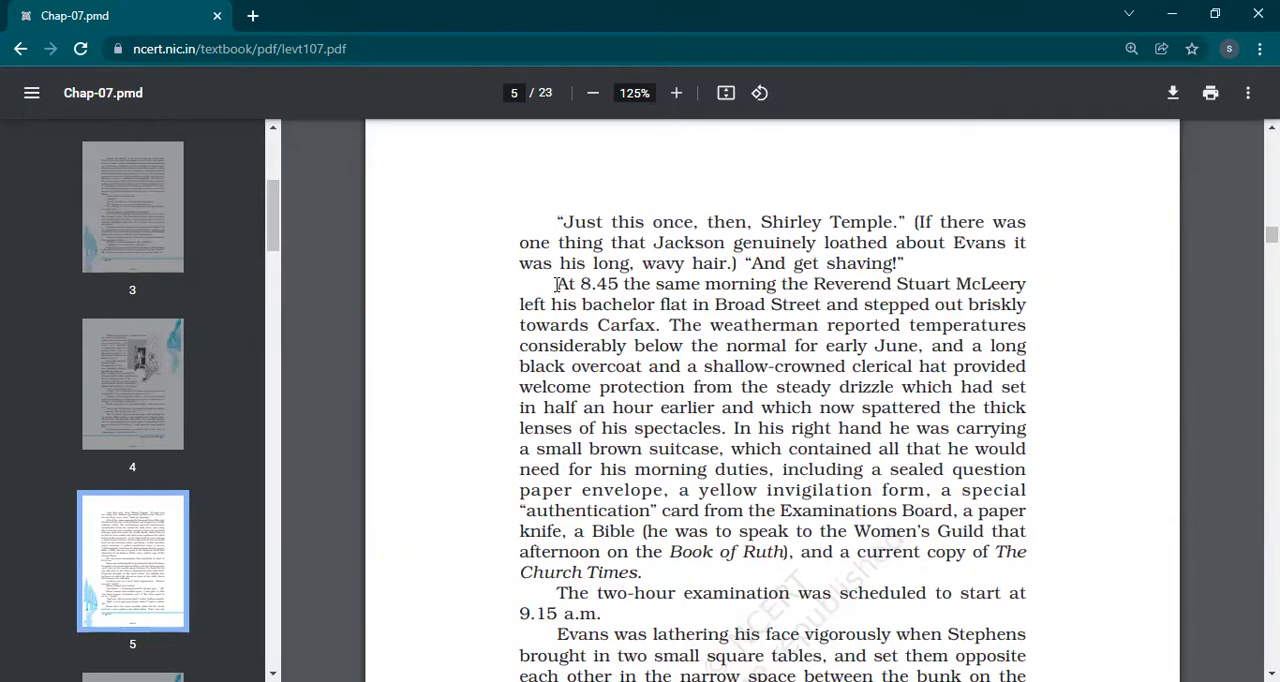
- Select the paragraph from 'At 8.45 the same morning' through 'The Church Times.'
mouse_move(556, 284)
left_mouse_down()
mouse_move(1026, 285)
mouse_move(1046, 553)
left_mouse_up()
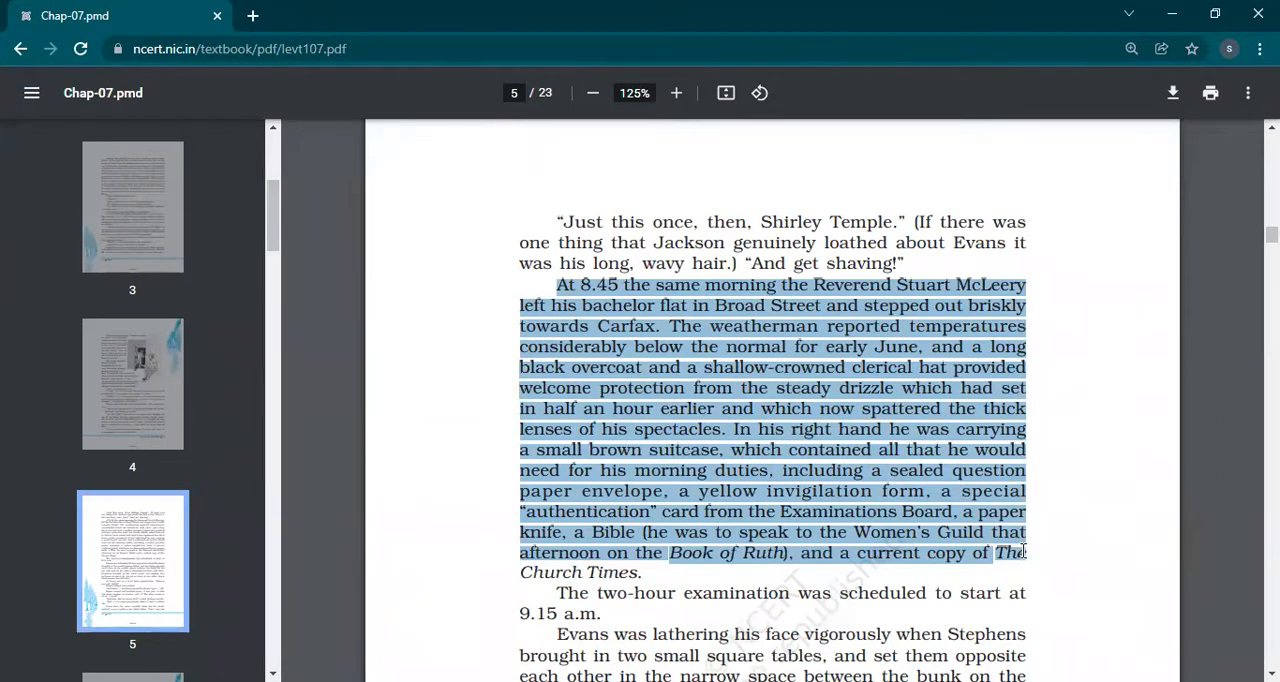
left_click_drag(1024, 551, 1030, 551)
scroll(772, 400, "down", 5)
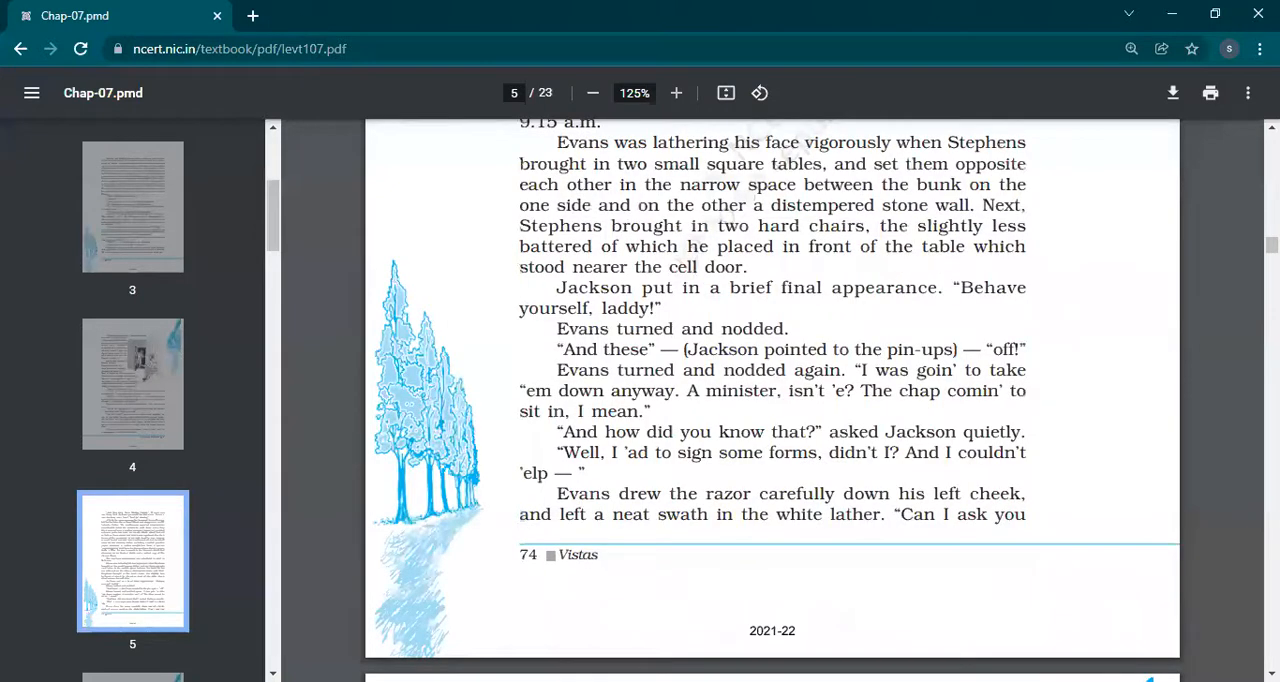
scroll(772, 400, "up", 3)
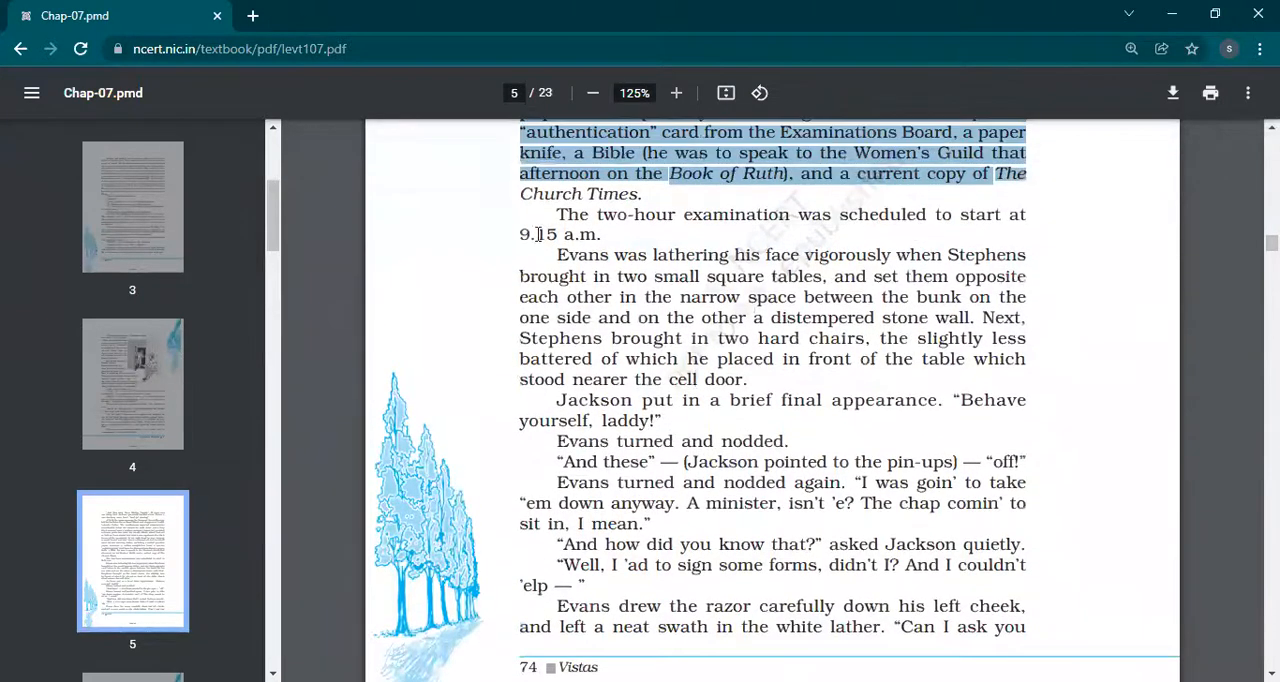
- Select from 'The two-hour examination' down to Jackson's 'Behave yourself, laddy!' line
left_click_drag(557, 214, 635, 218)
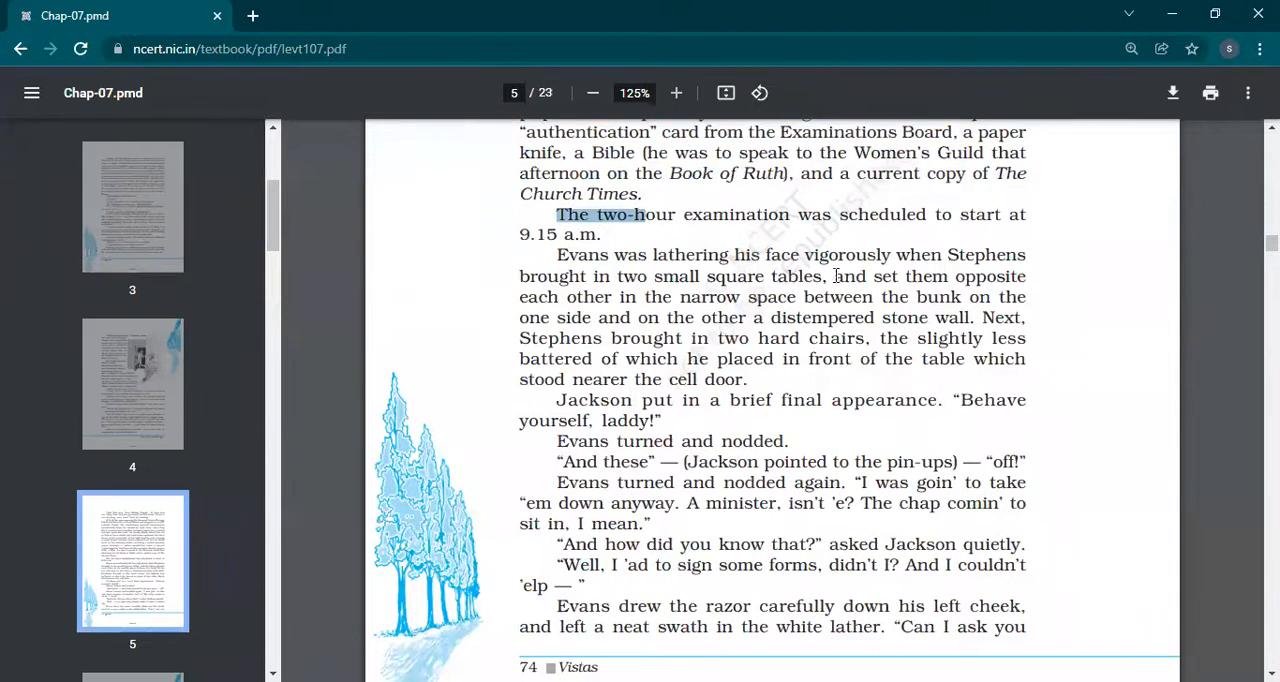
left_click_drag(930, 322, 1023, 417)
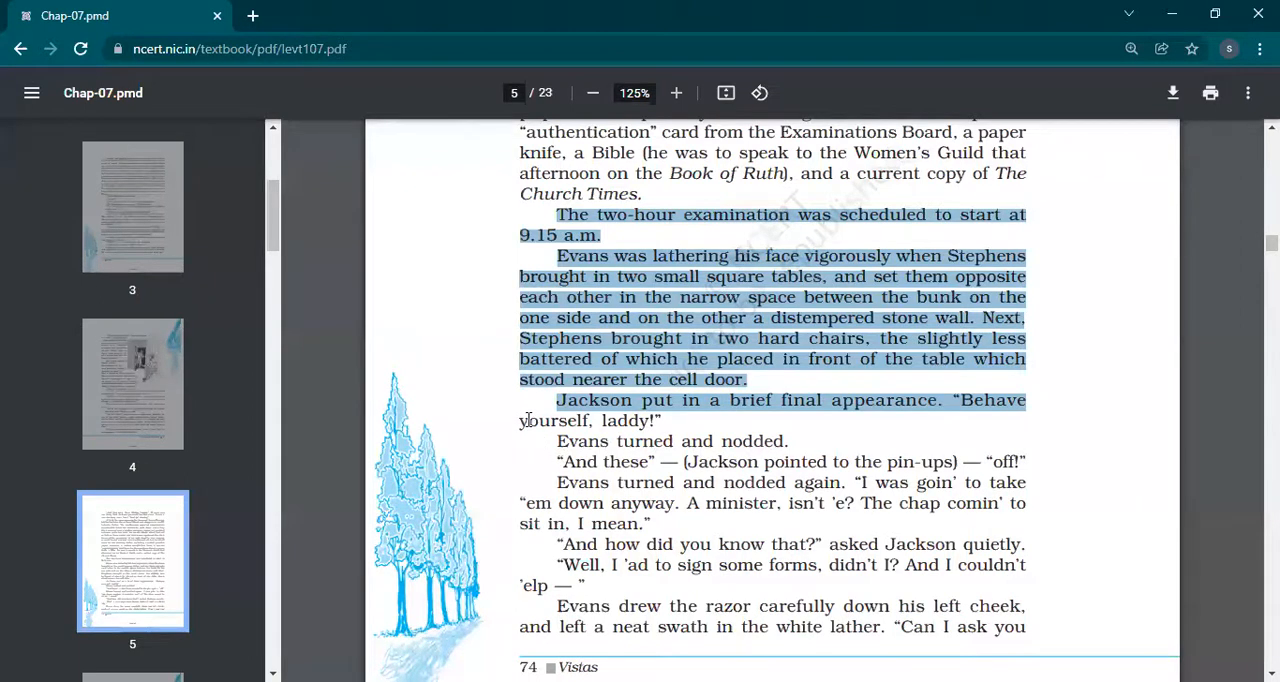
- Select Jackson's final-appearance sentence, then the dialogue from 'Evans turned and nodded' to 'And I couldn't'
left_click_drag(520, 421, 637, 421)
left_click_drag(525, 421, 568, 401)
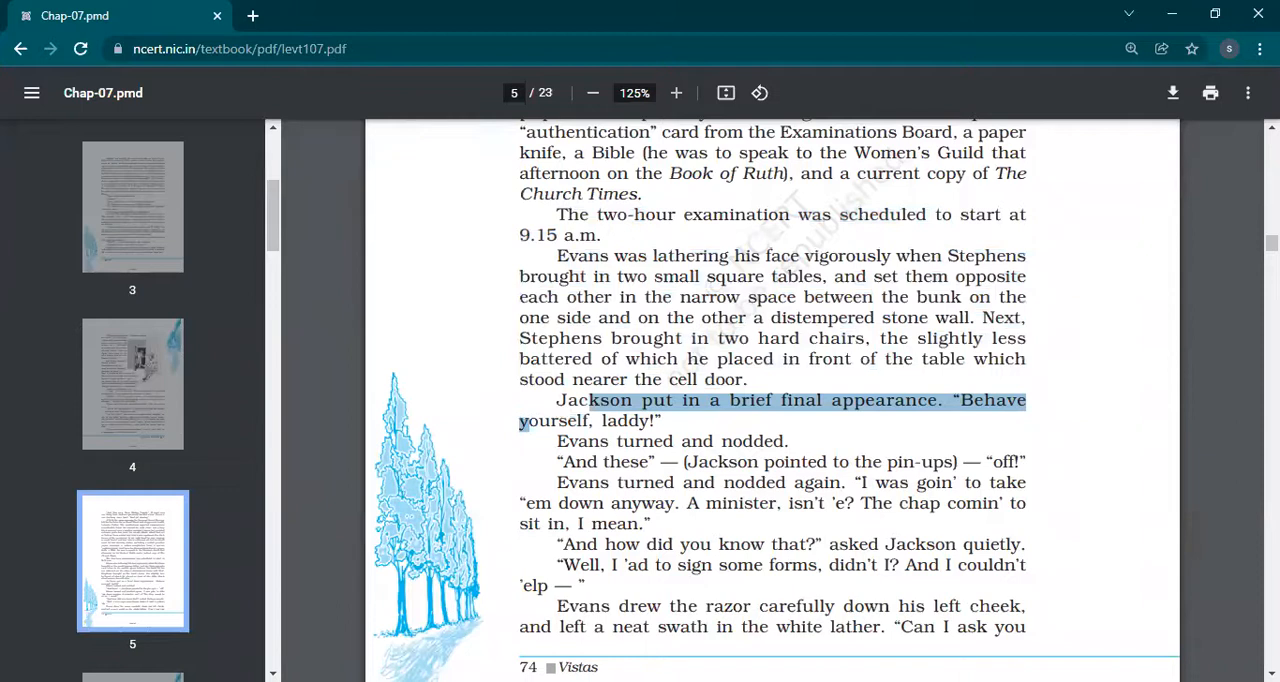
scroll(772, 400, "down", 5)
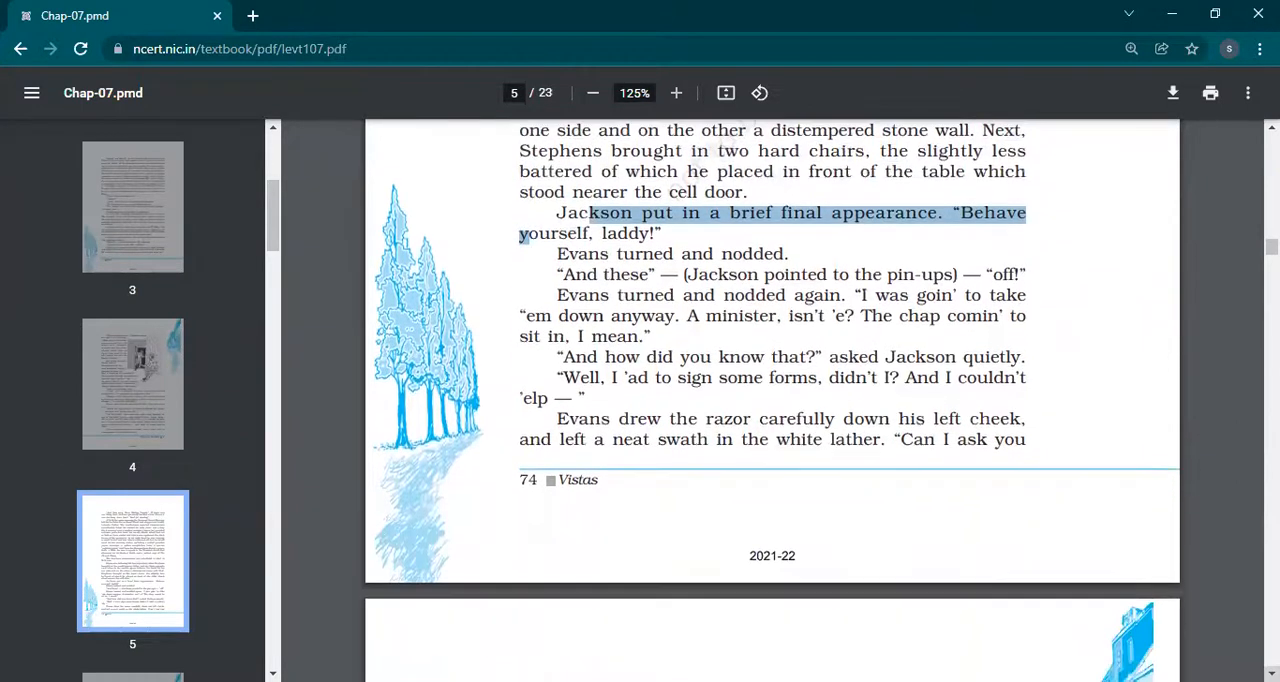
scroll(1055, 254, "down", 1)
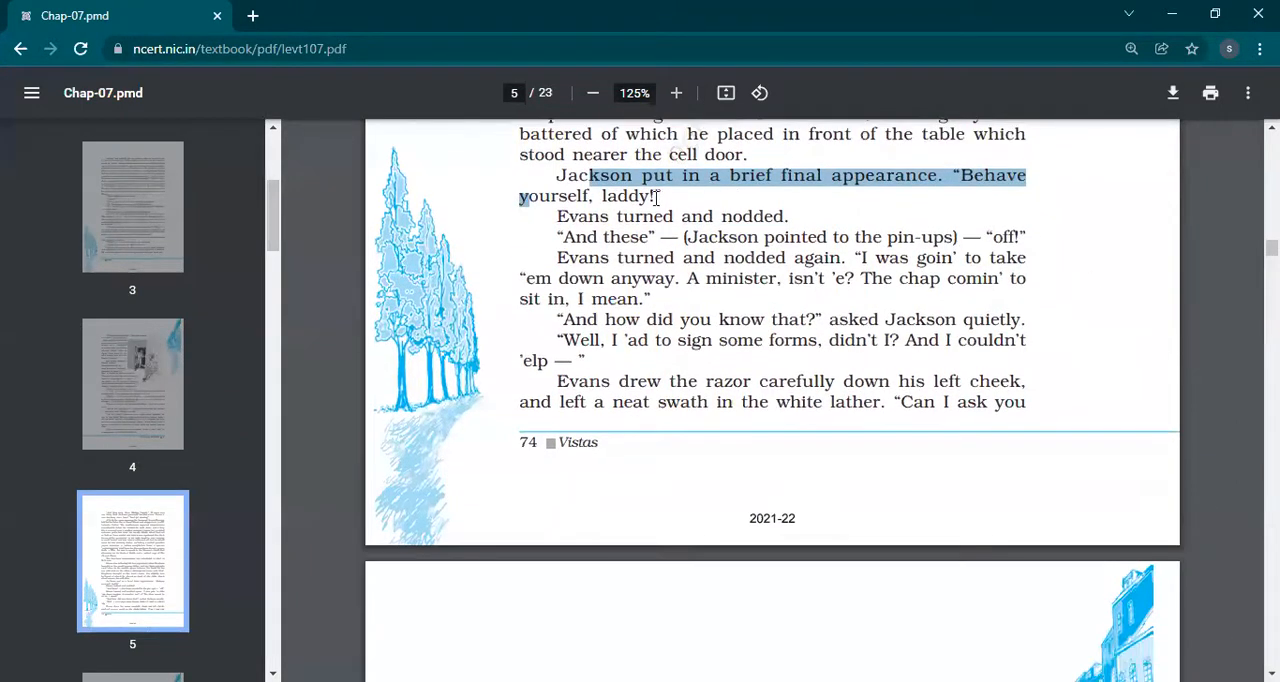
mouse_move(556, 216)
left_mouse_down()
mouse_move(738, 225)
mouse_move(1032, 342)
left_mouse_up()
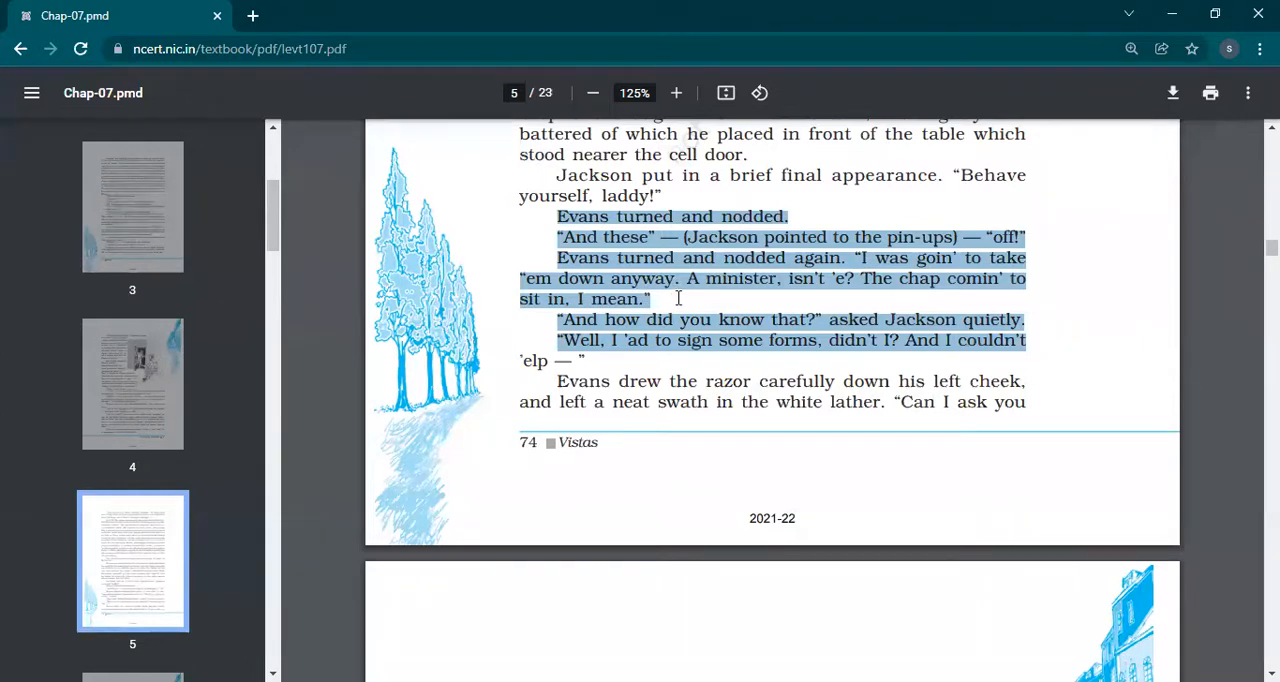
- Select 'A minister, isn't 'e?', 'And how did you know that', and Evans's forms reply through 'left cheek'
left_click(682, 300)
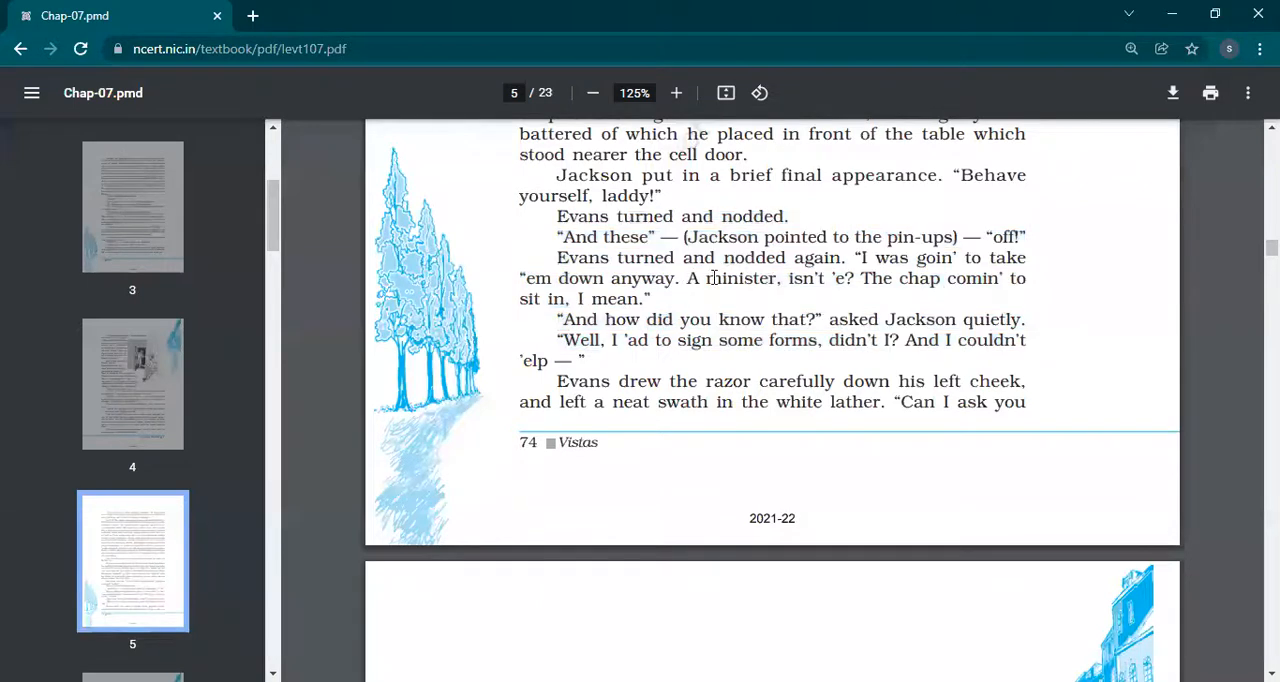
left_click_drag(688, 278, 855, 278)
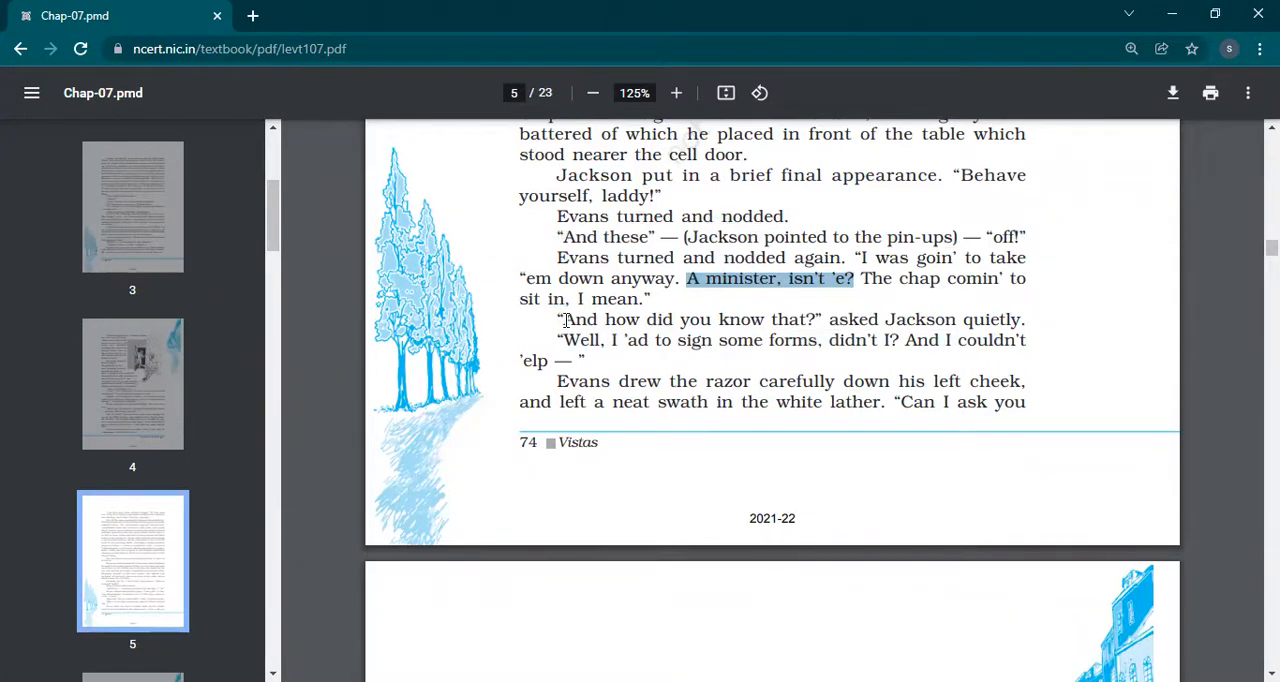
left_click_drag(558, 319, 812, 319)
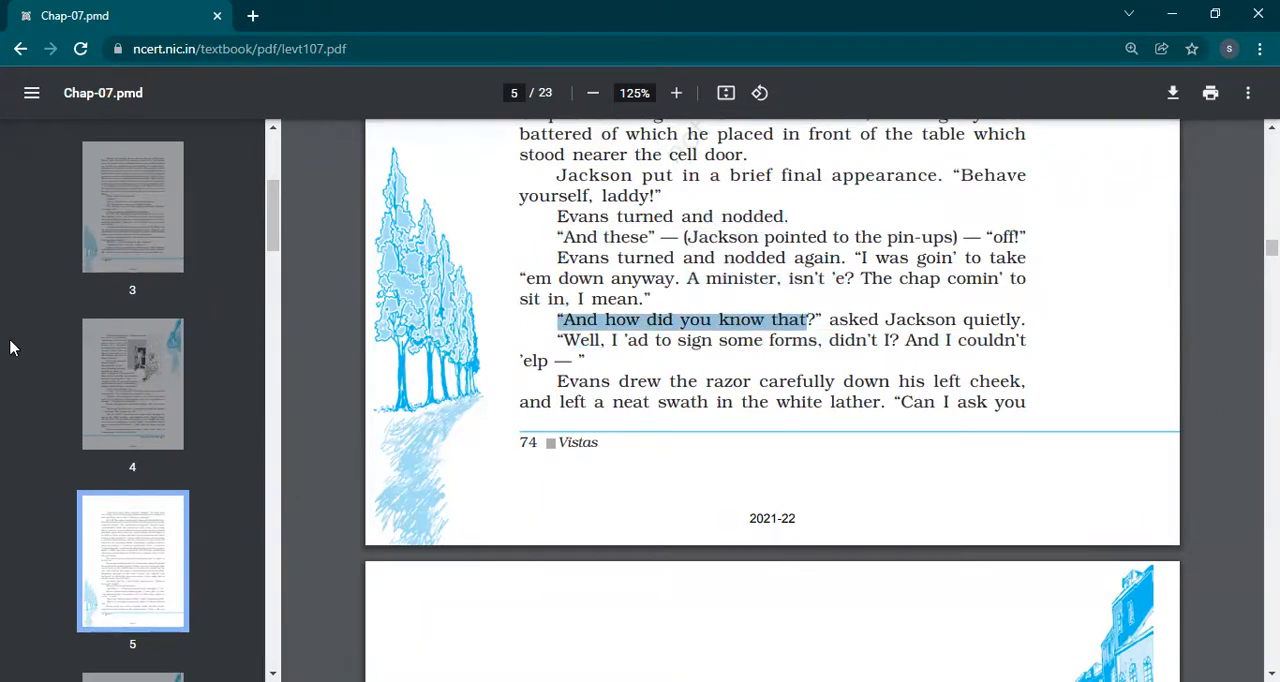
mouse_move(566, 341)
left_mouse_down()
mouse_move(1031, 336)
mouse_move(1037, 364)
left_mouse_up()
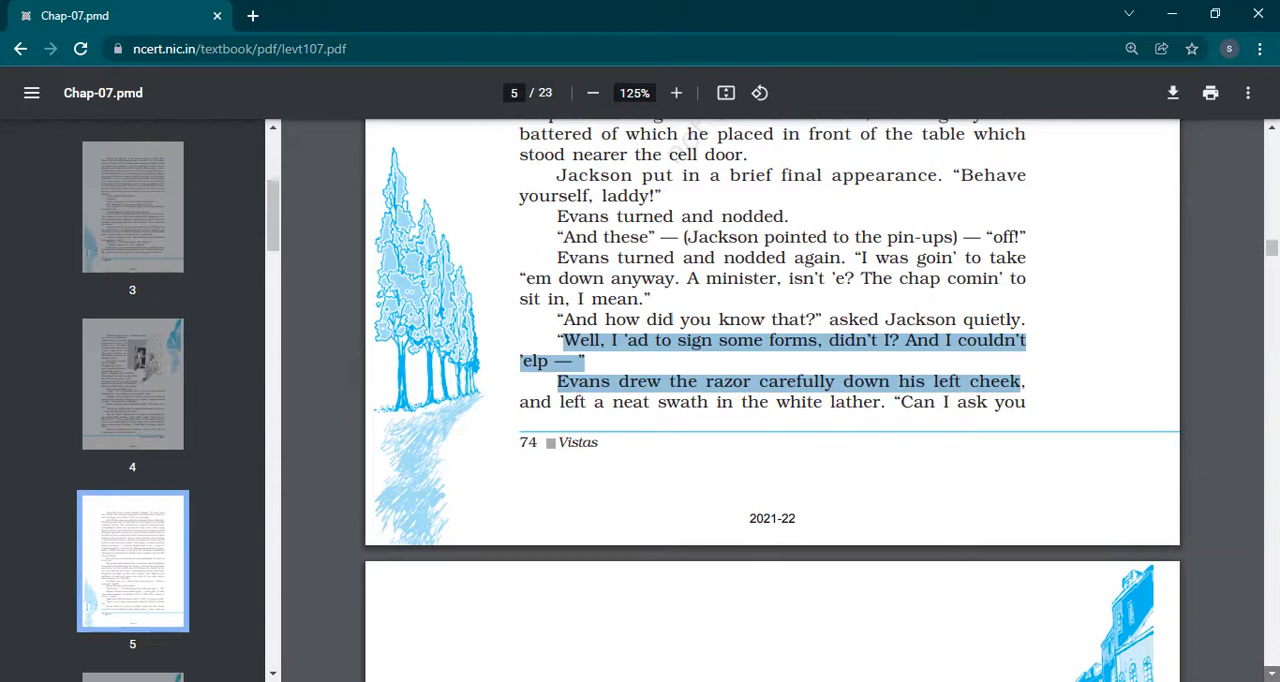
scroll(770, 400, "down", 2)
scroll(770, 400, "down", 2)
scroll(770, 400, "down", 2)
scroll(770, 400, "down", 2)
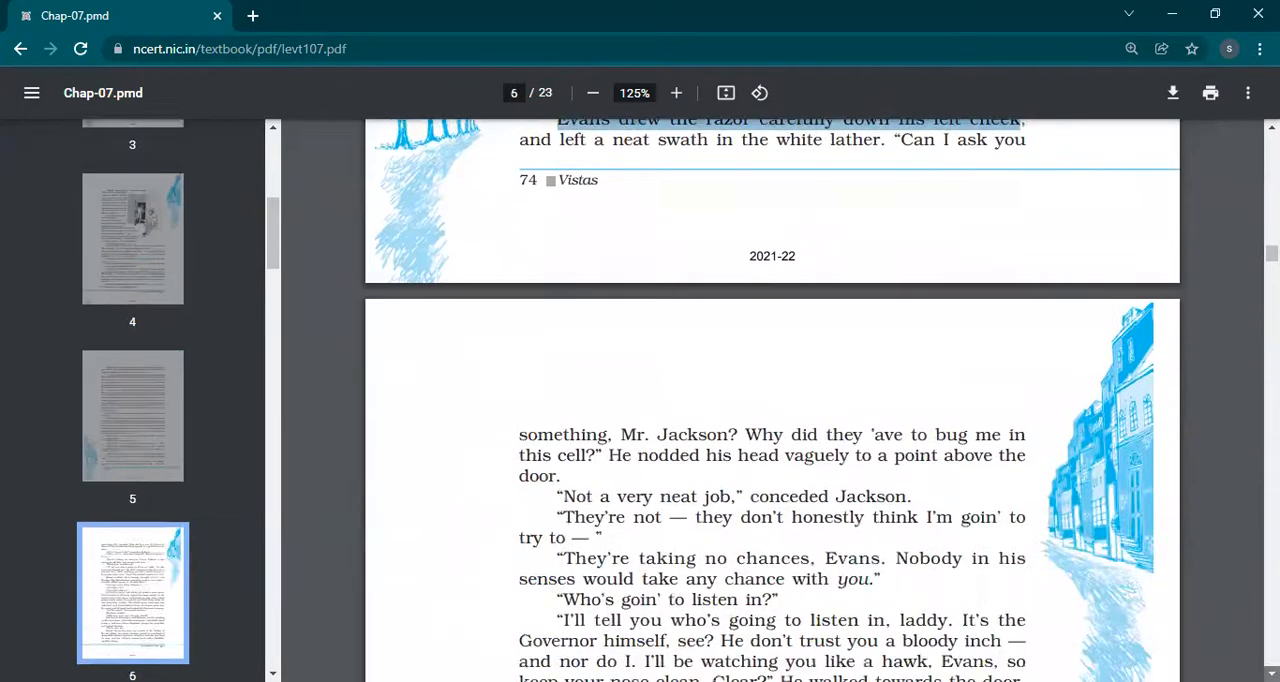
scroll(770, 400, "down", 2)
scroll(770, 400, "down", 1)
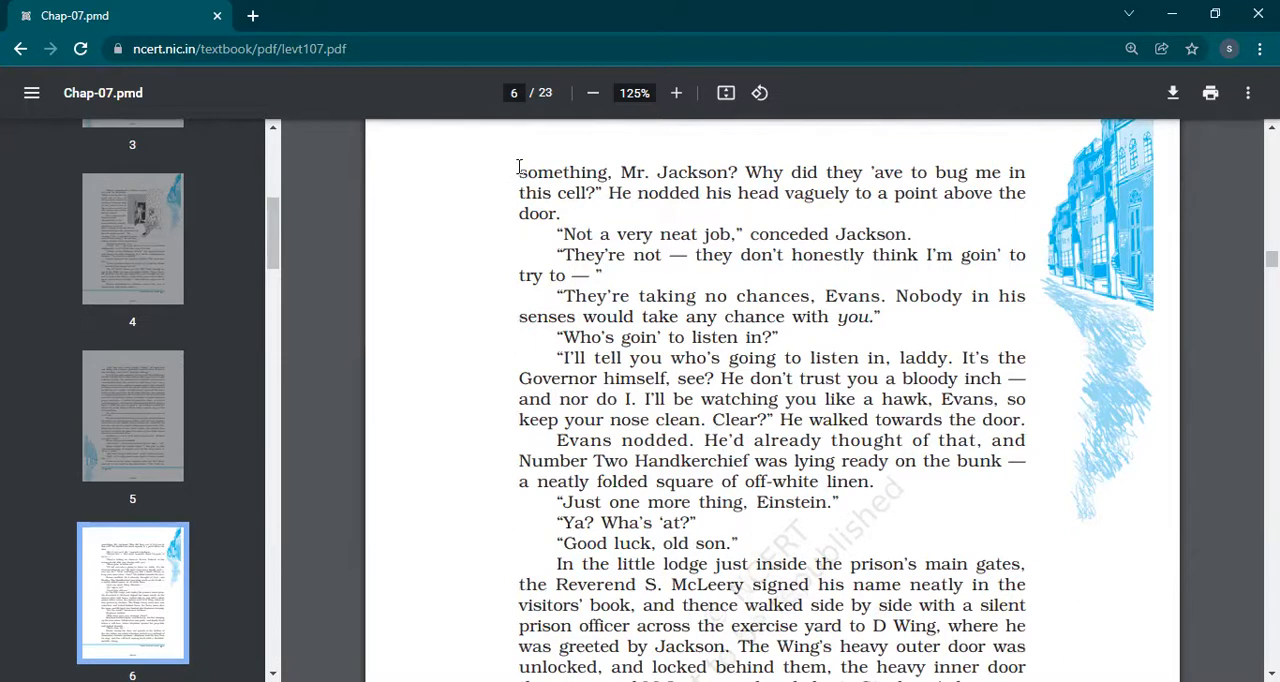
- Select Evans's bugged-cell lines through 'Not a very neat job', 'taking no chances' and 'Who's goin' to listen in?'
mouse_move(600, 172)
left_mouse_down()
mouse_move(1031, 181)
mouse_move(1039, 196)
left_mouse_up()
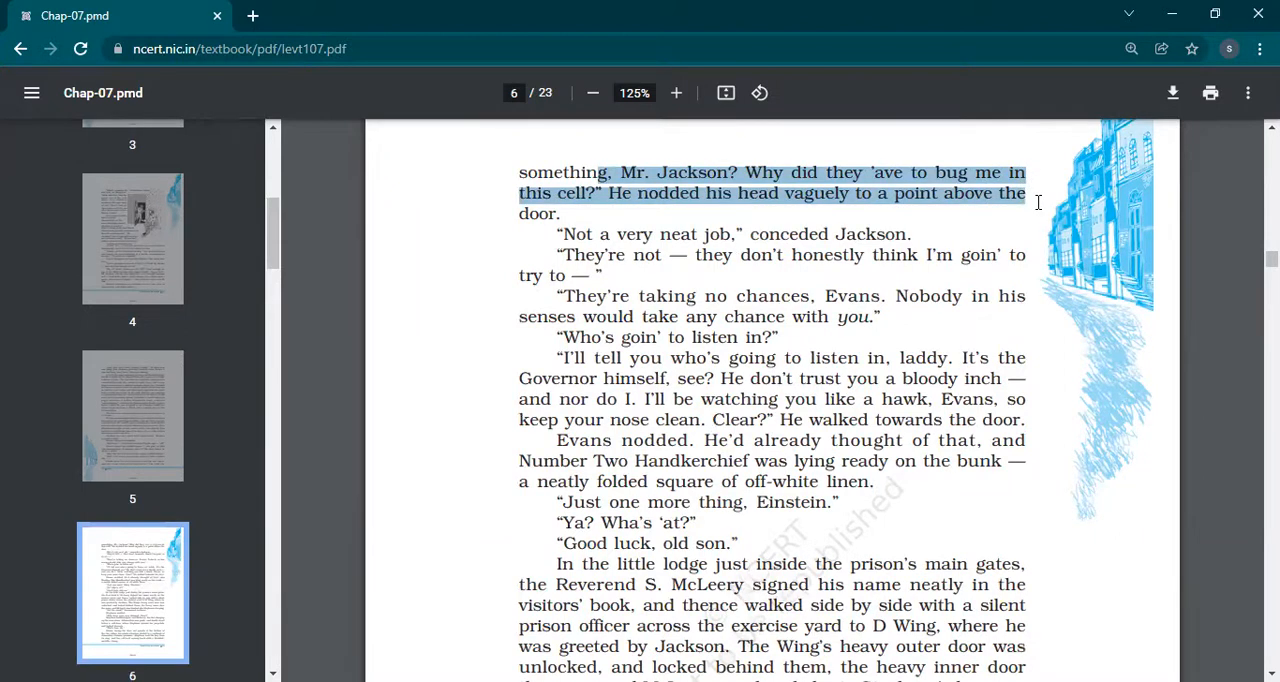
left_click_drag(1037, 210, 1039, 256)
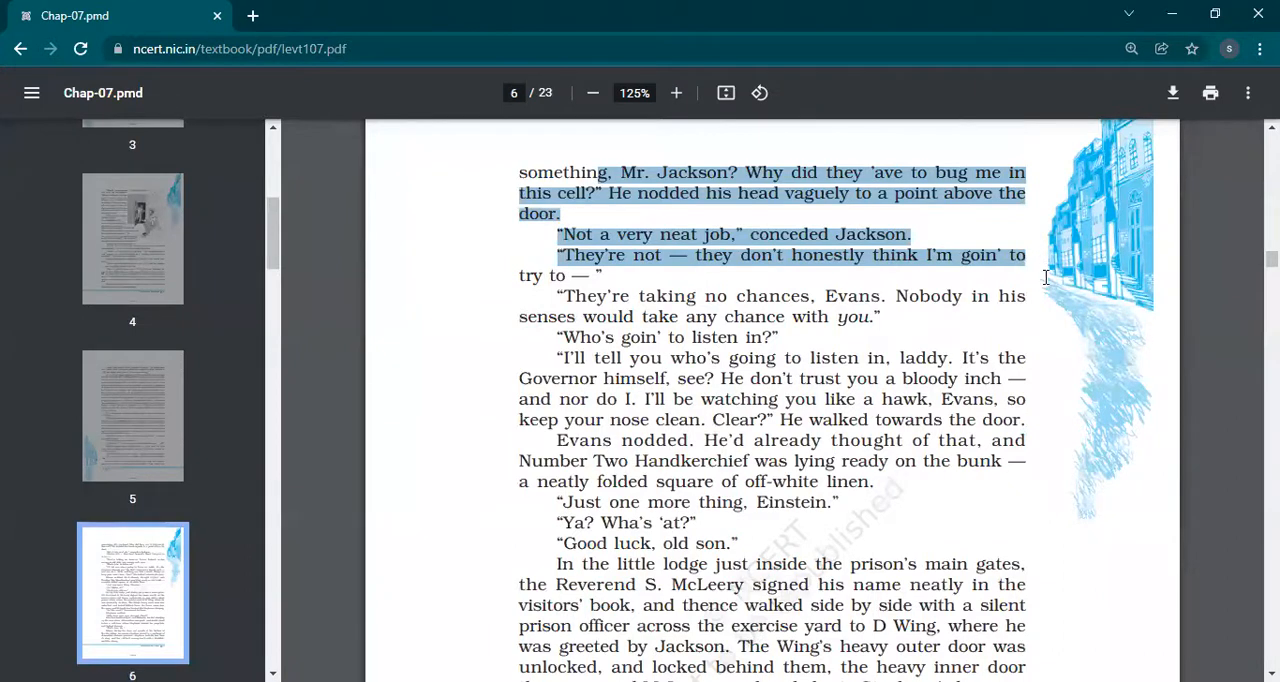
left_click_drag(1047, 282, 1042, 296)
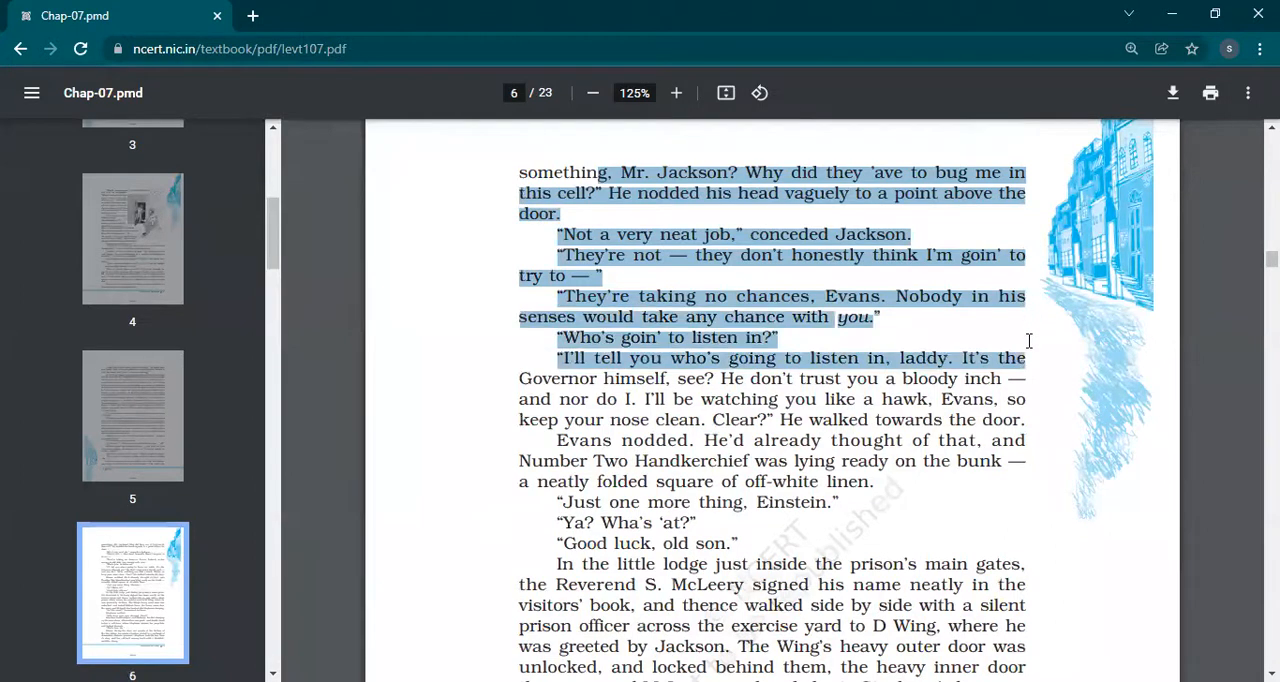
left_click_drag(1033, 328, 1026, 354)
- Select 'like a hawk', 'Number Two Handkerchief was lying ready on', and McLeery's arrival paragraph to 'keep your eyes skinned'
left_click_drag(755, 398, 942, 398)
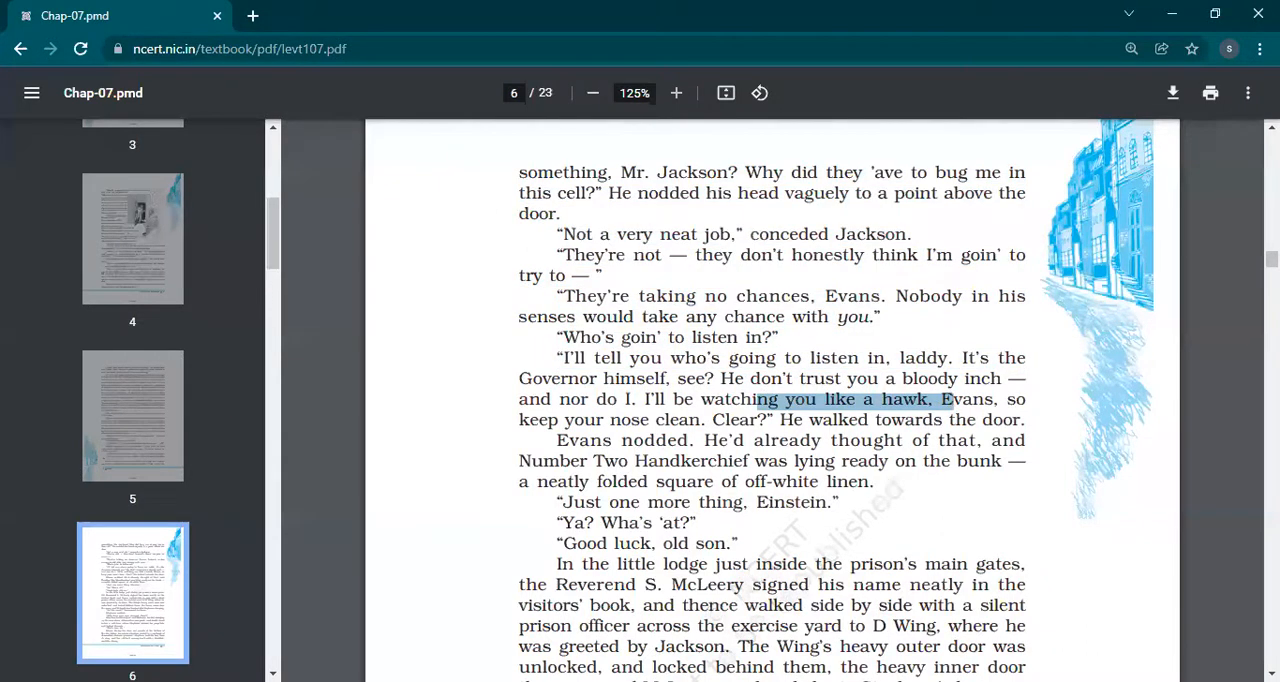
scroll(772, 400, "down", 5)
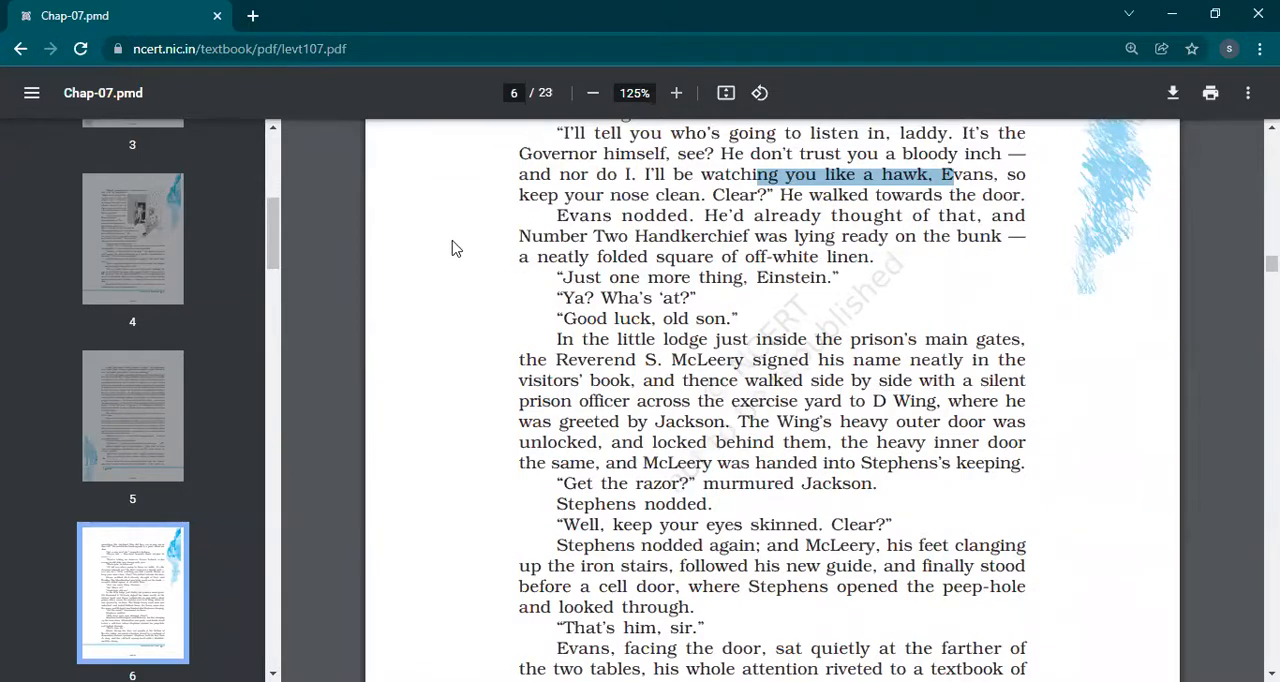
left_click_drag(519, 237, 914, 238)
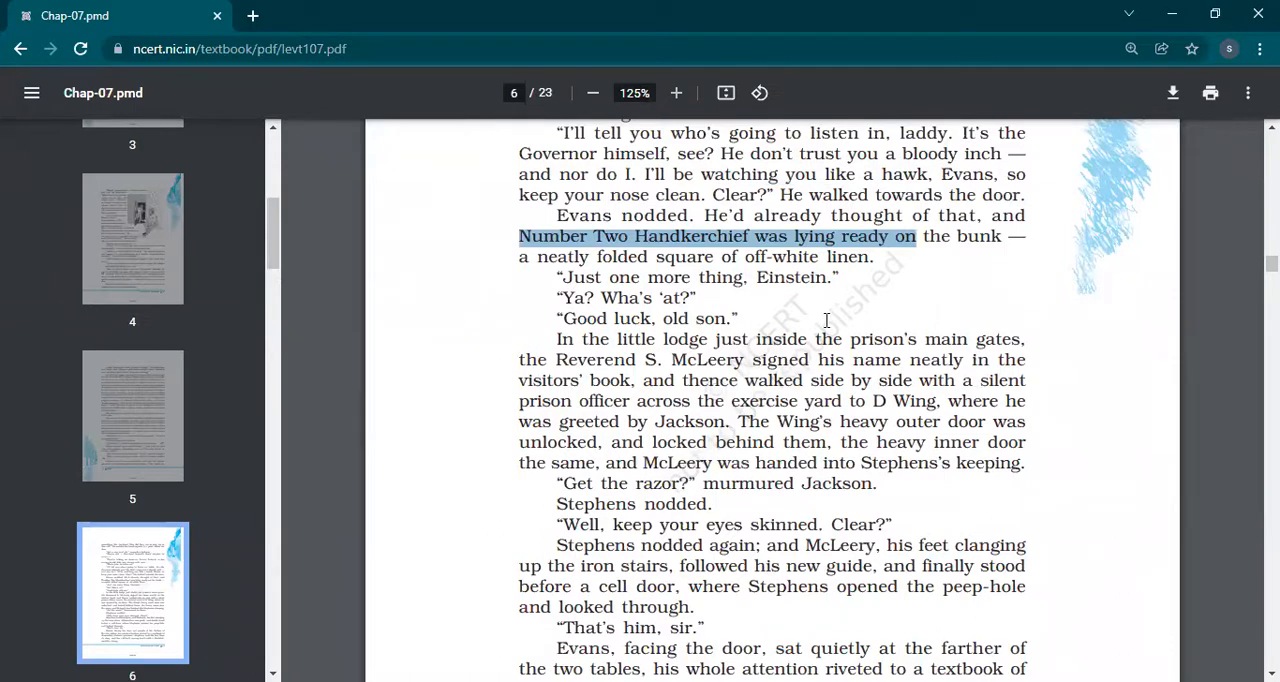
left_click_drag(557, 345, 790, 513)
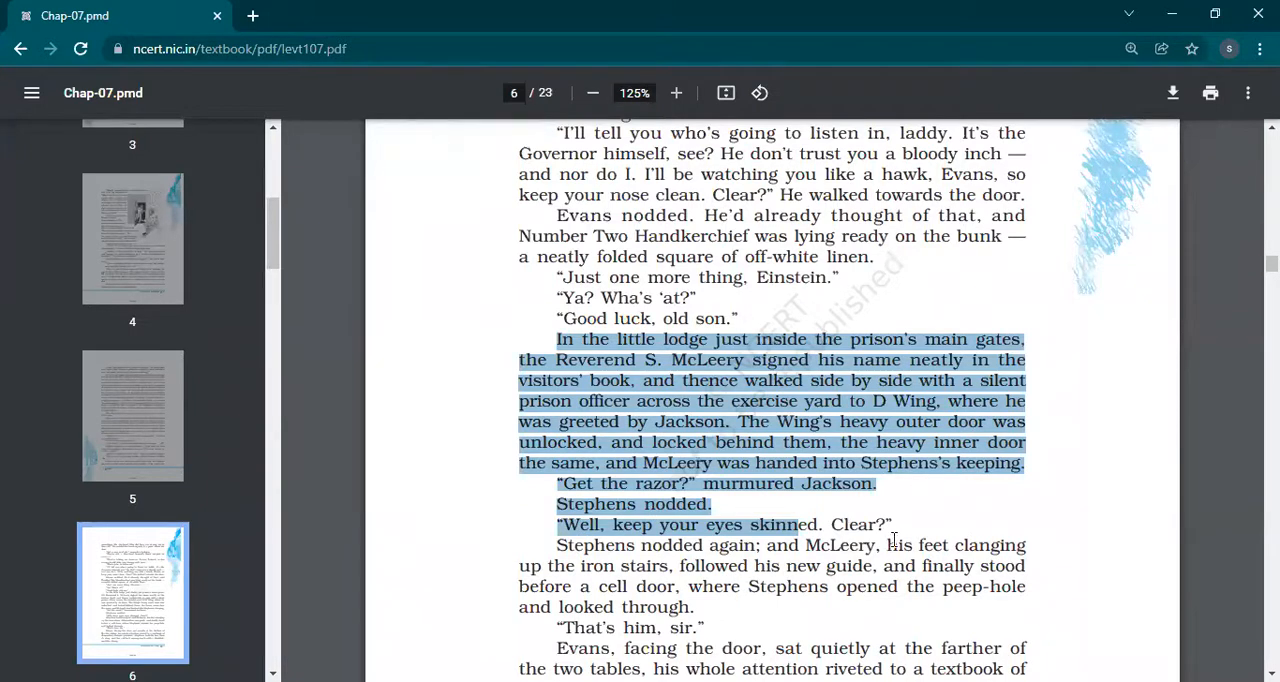
scroll(770, 400, "down", 2)
scroll(770, 400, "down", 2)
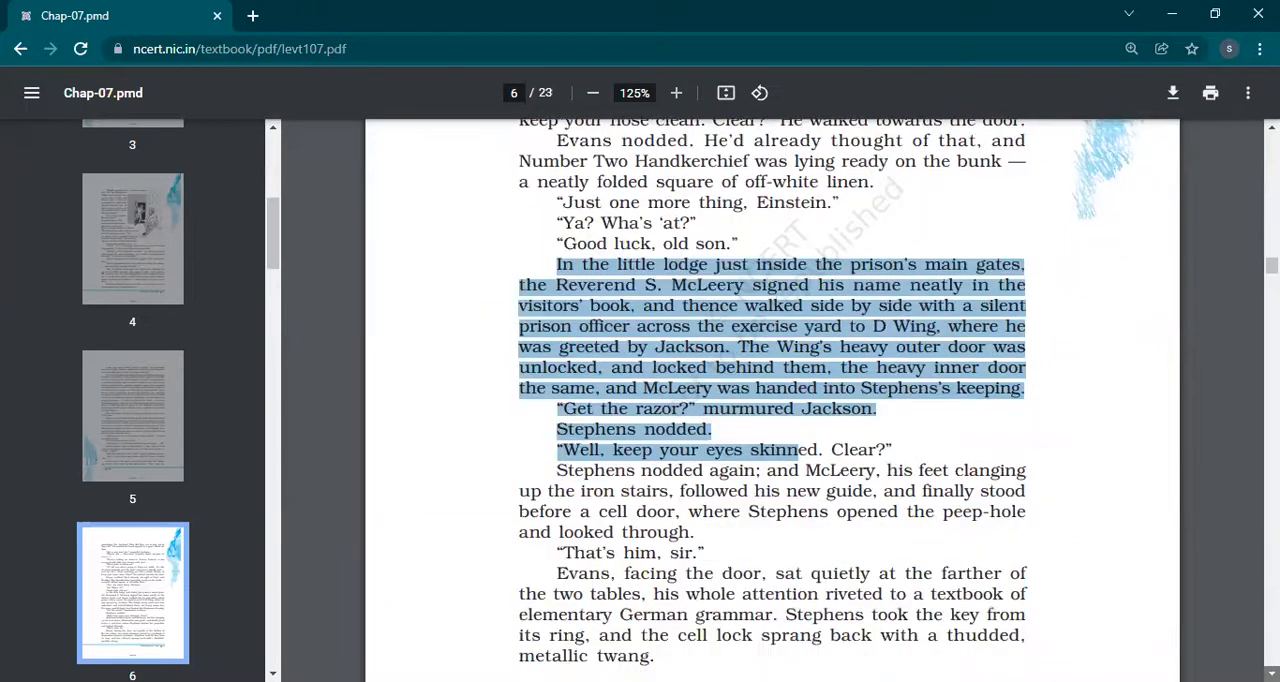
scroll(770, 400, "down", 2)
scroll(770, 400, "down", 2)
scroll(770, 400, "down", 1)
scroll(770, 400, "down", 1)
scroll(770, 400, "down", 1)
scroll(770, 400, "down", 1)
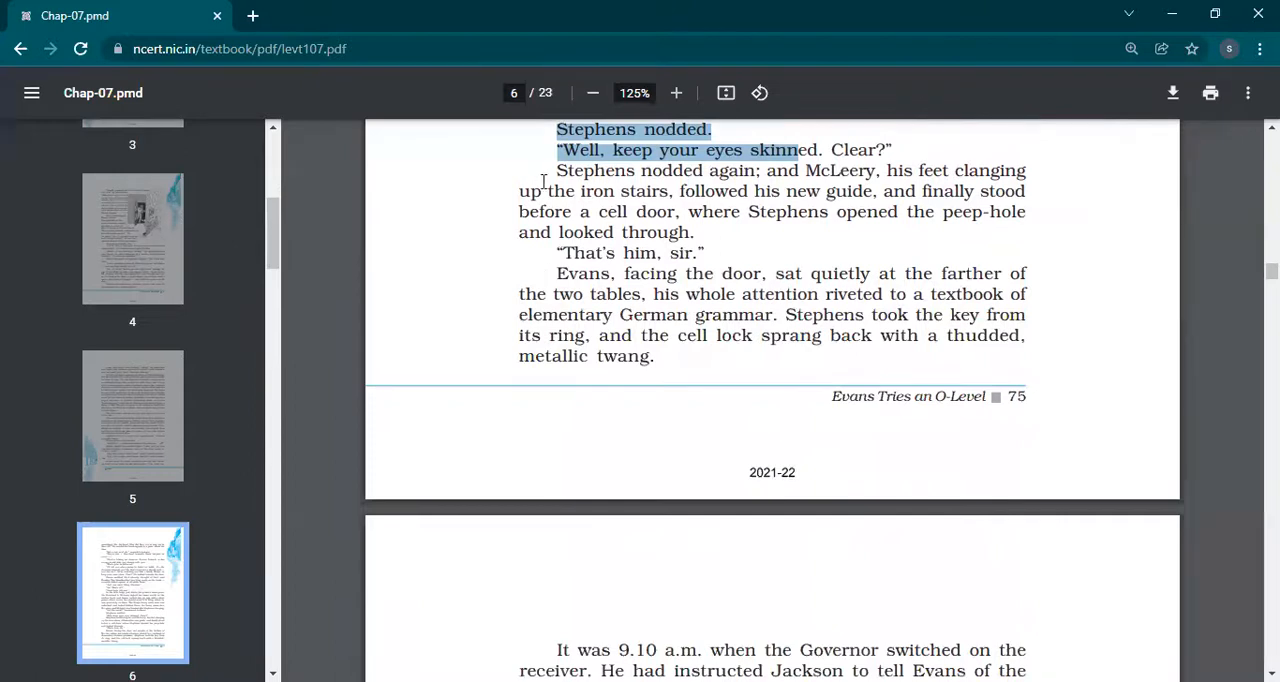
- Select from 'Stephens nodded again' down to 'the cell lock' at the bottom of page 75
left_click_drag(556, 170, 714, 333)
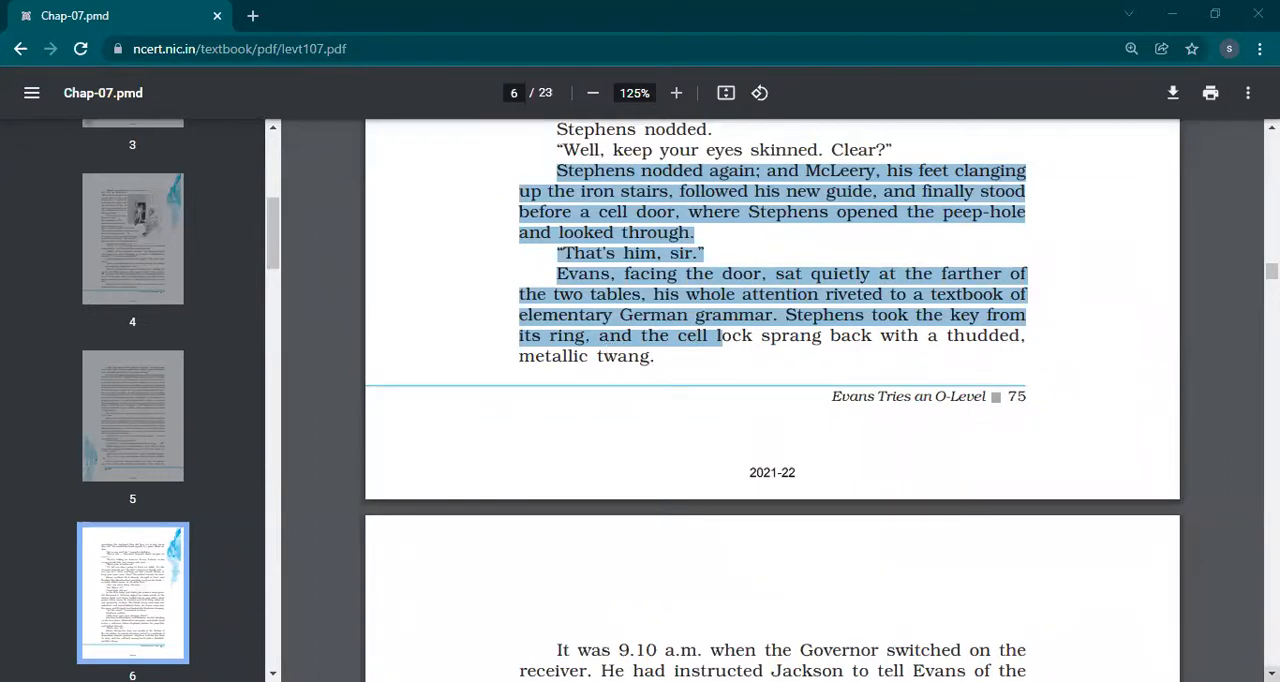
scroll(772, 400, "down", 1)
scroll(772, 400, "down", 2)
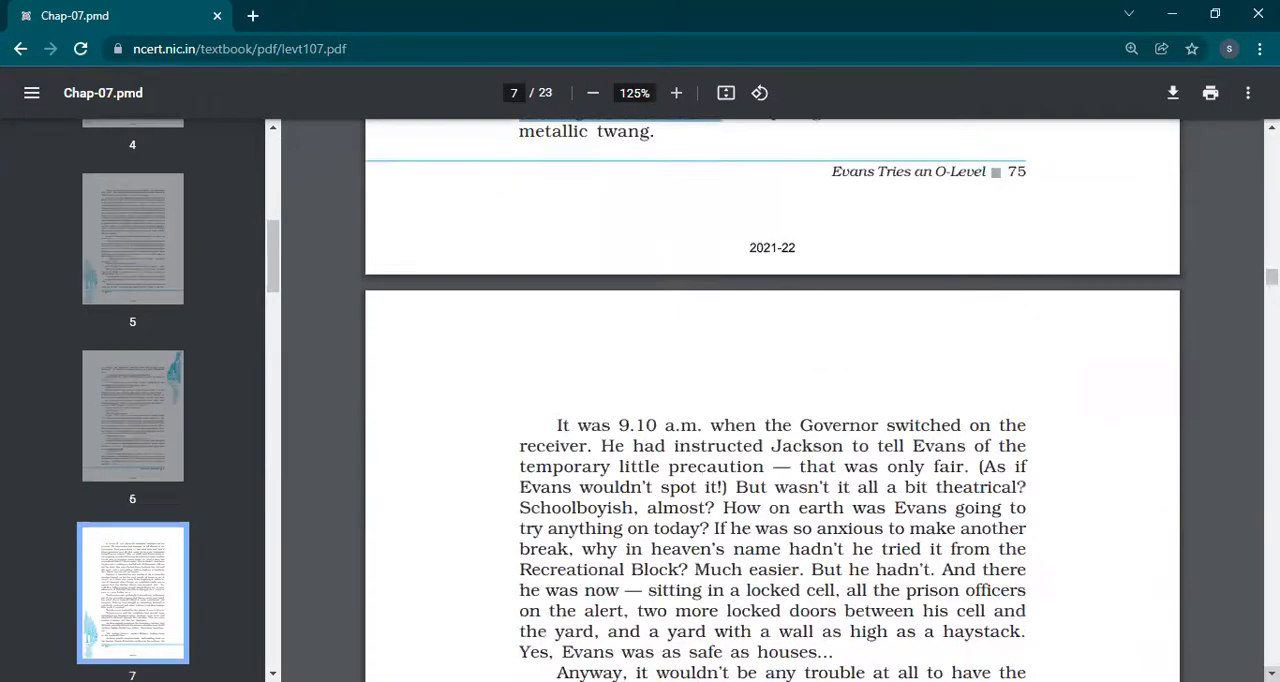
scroll(772, 400, "down", 2)
scroll(772, 400, "down", 2)
scroll(772, 400, "down", 2)
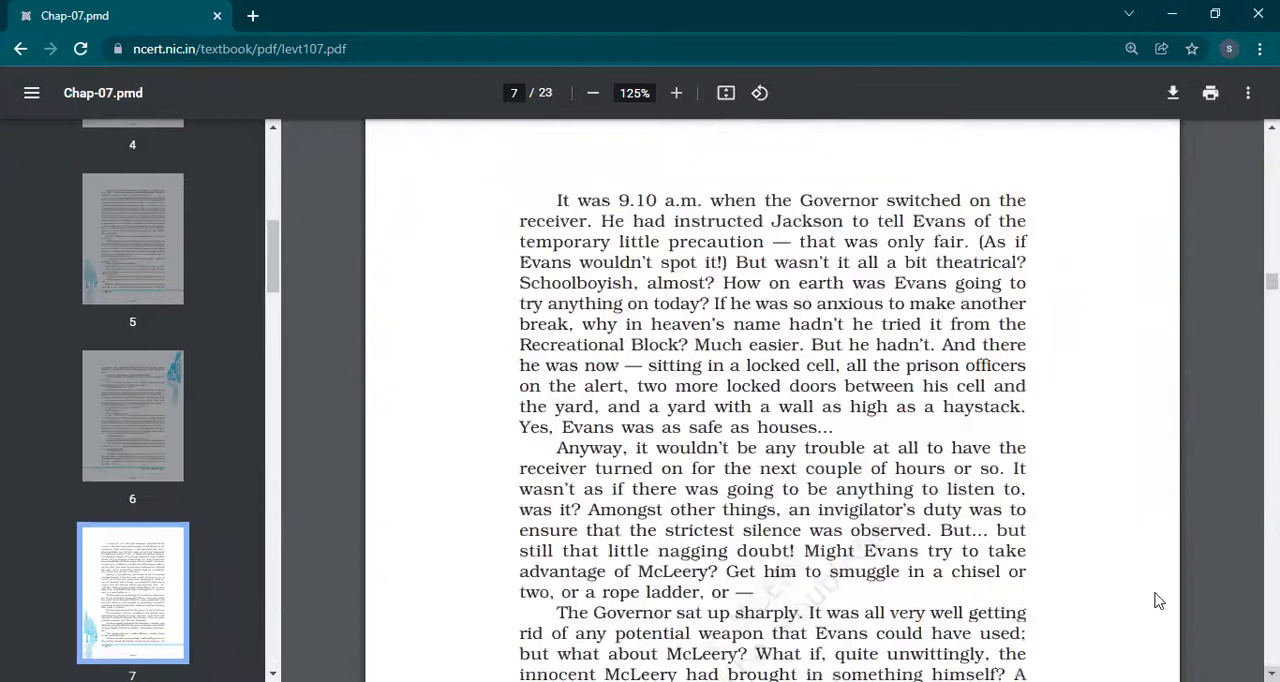
scroll(1158, 600, "down", 1)
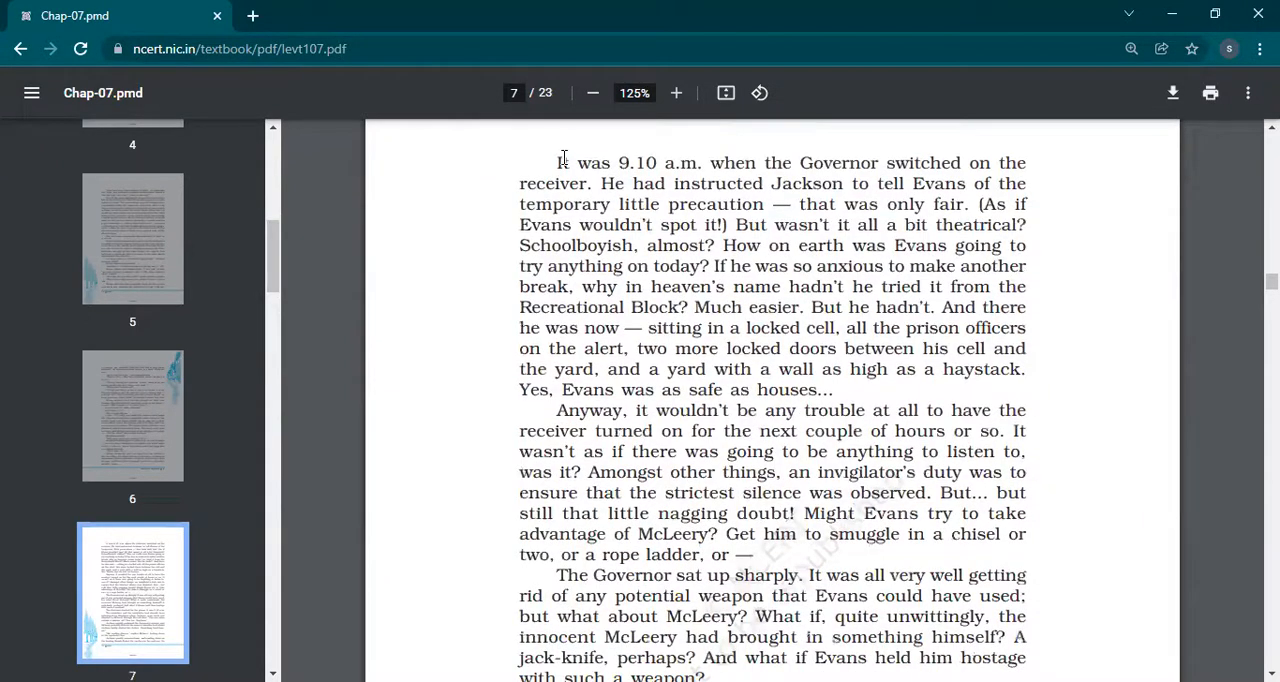
- Select the 'It was 9.10 a.m.' paragraph through the Recreational Block, locked cell and haystack lines
left_click_drag(560, 162, 1040, 180)
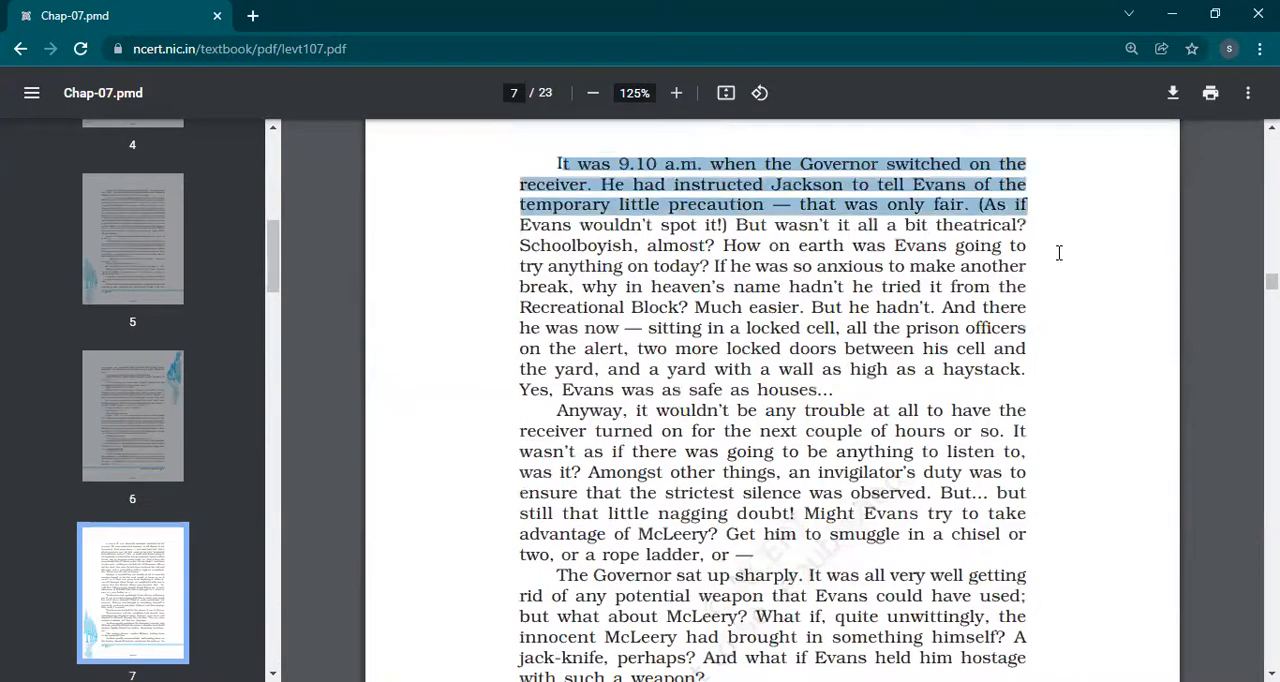
left_click_drag(1057, 232, 1022, 308)
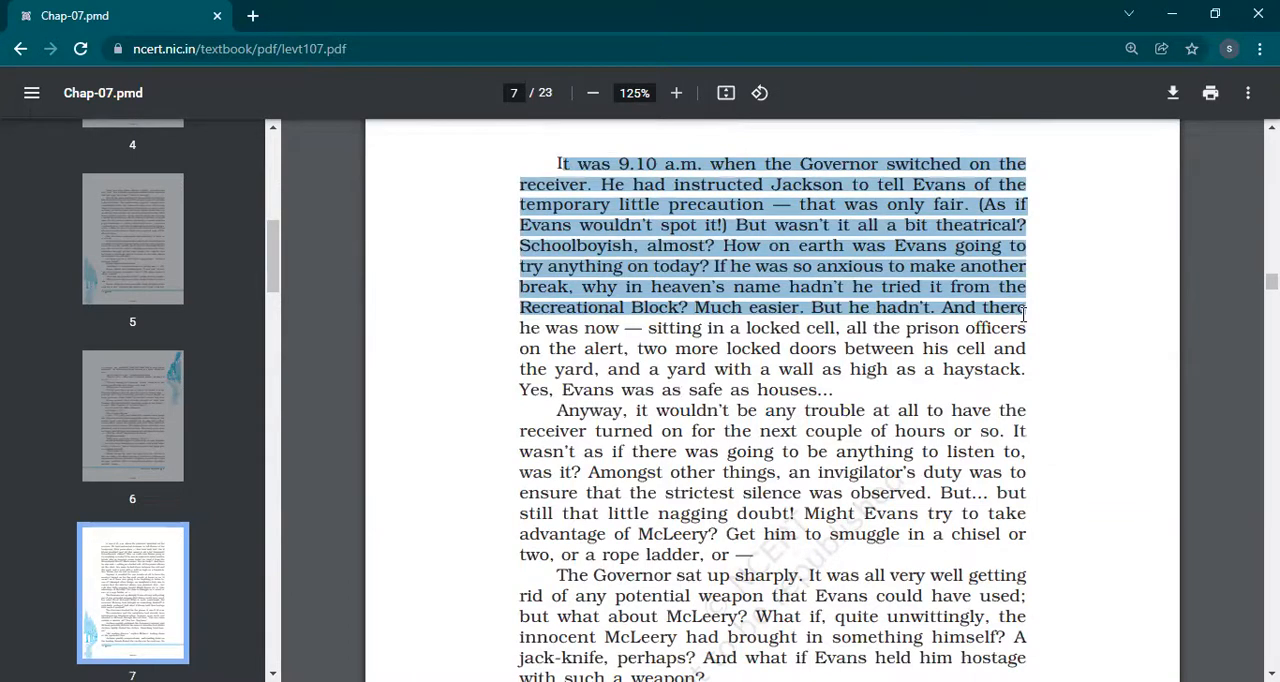
left_click_drag(1024, 316, 1034, 348)
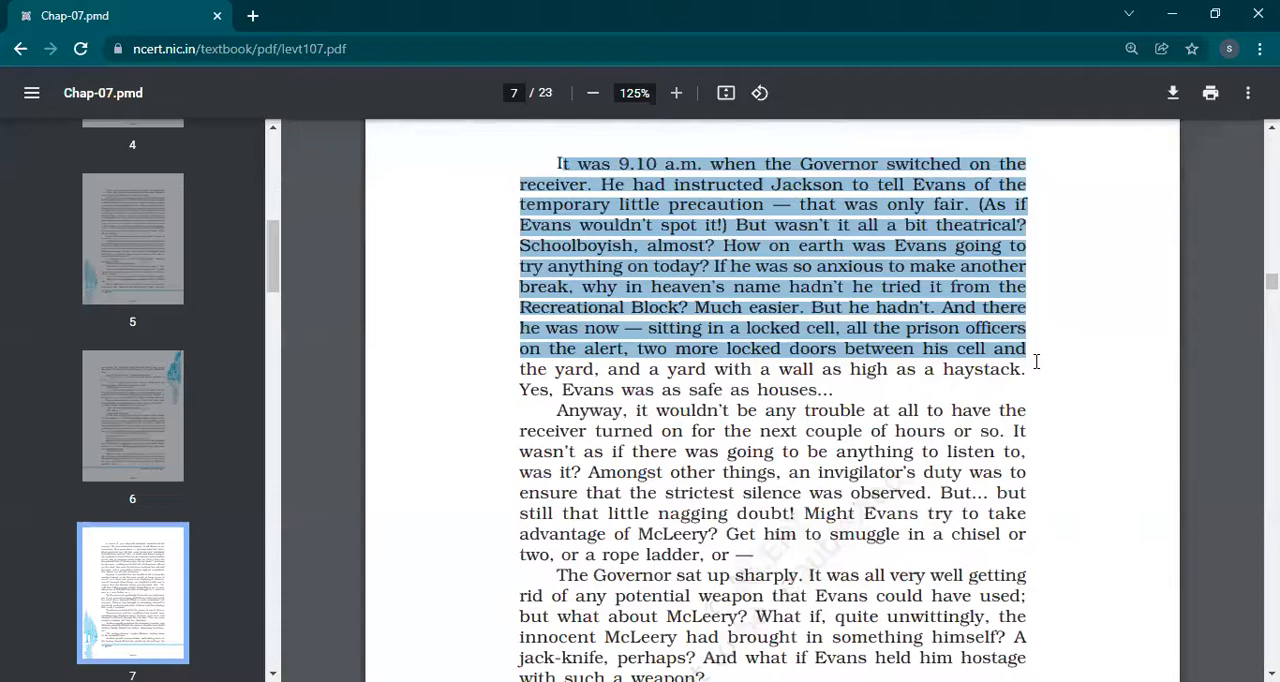
left_click_drag(1037, 368, 1037, 368)
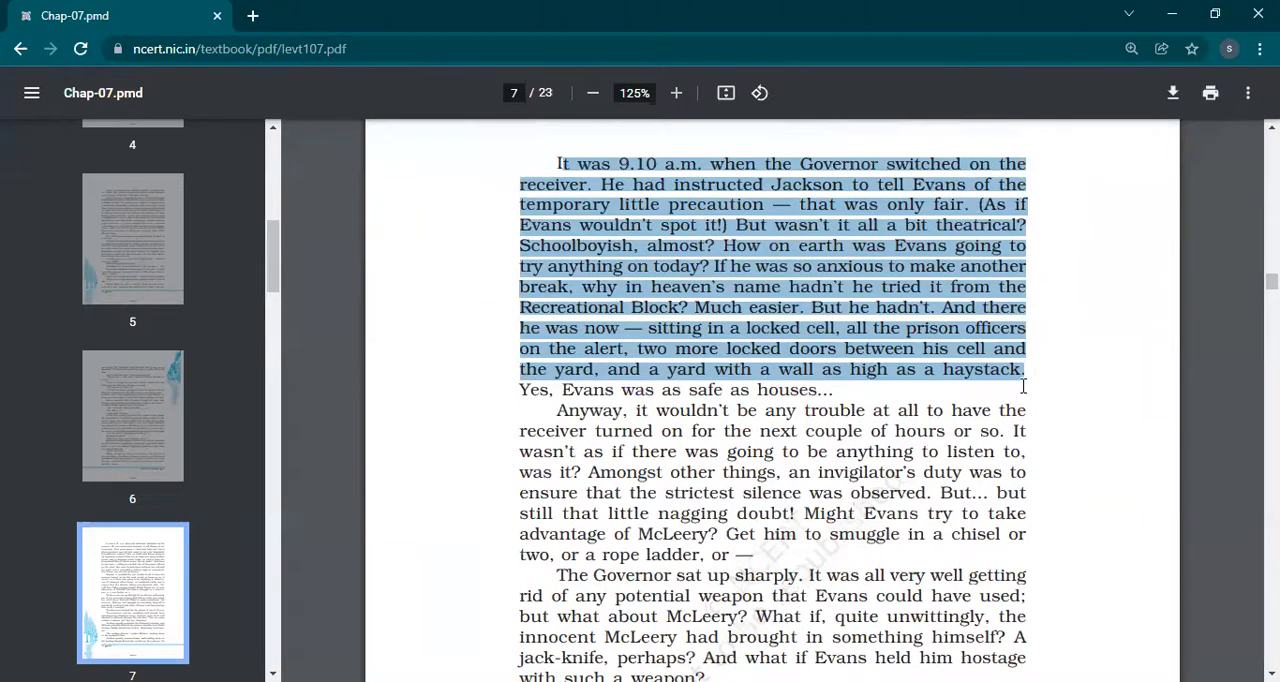
left_click_drag(1016, 391, 1016, 391)
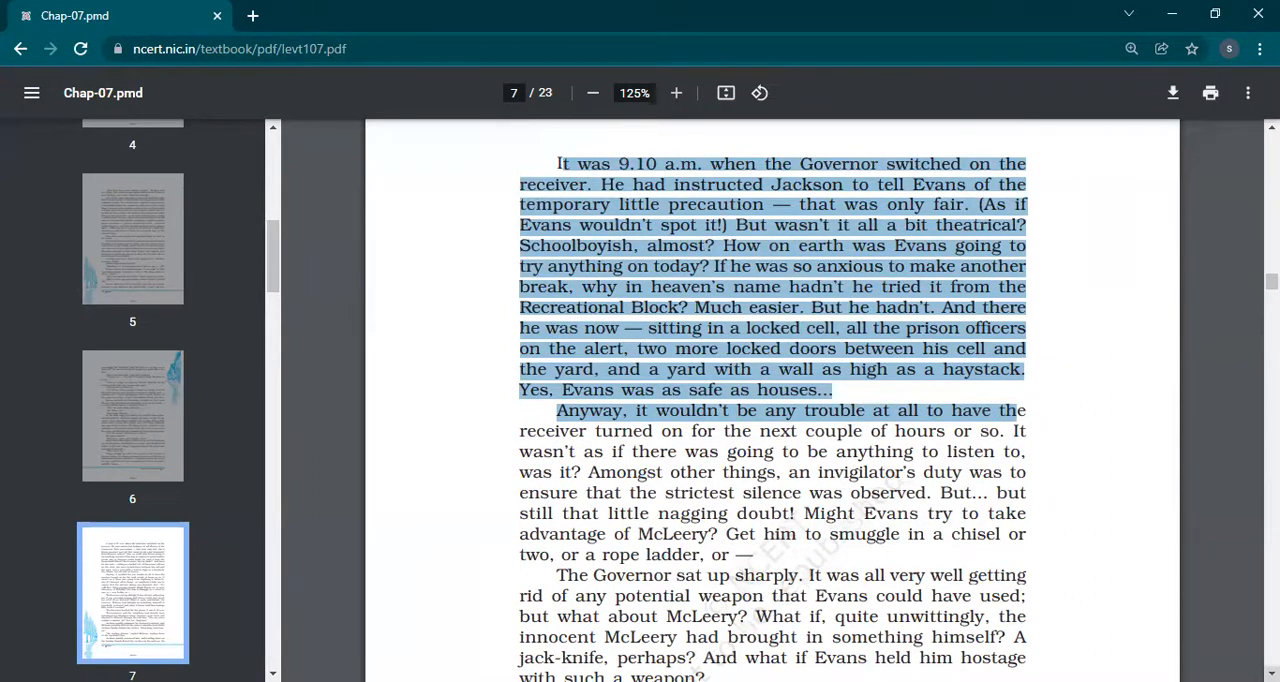
scroll(1268, 674, "down", 1)
scroll(770, 400, "down", 2)
scroll(770, 400, "down", 1)
scroll(770, 400, "down", 1)
scroll(770, 400, "down", 1)
scroll(1268, 674, "down", 1)
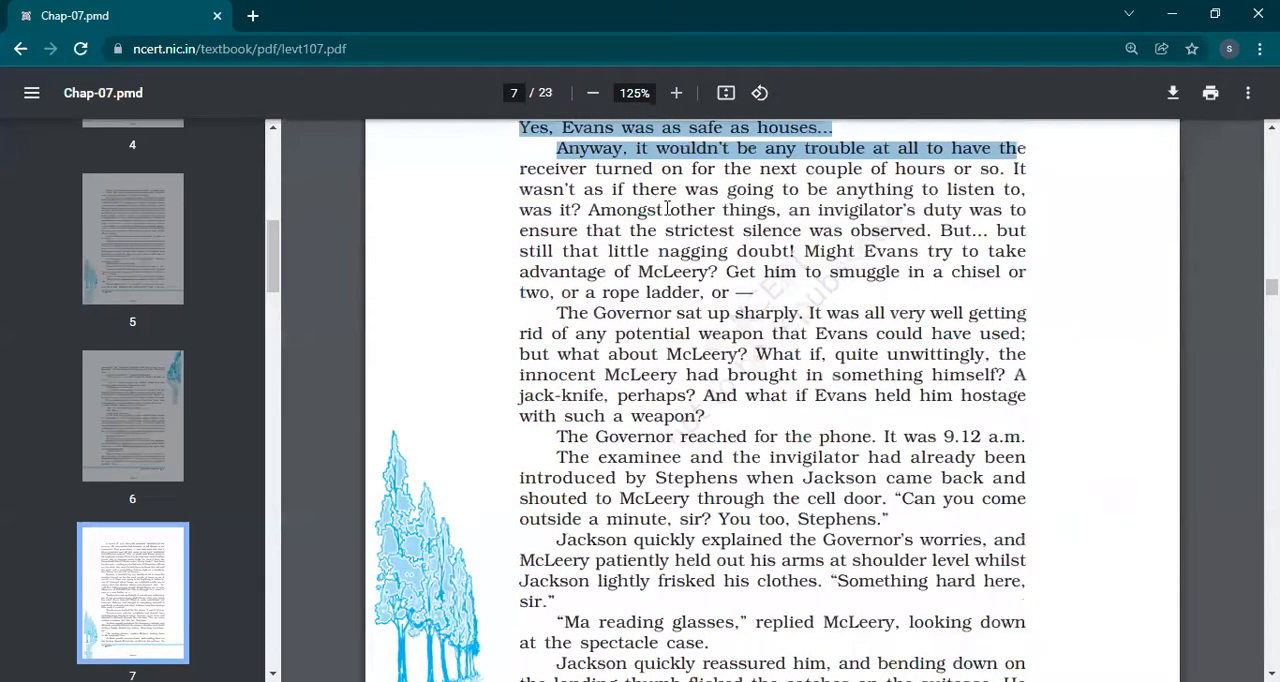
- Select the paragraph beginning 'Anyway, it wouldn't be any trouble' through 'The Governor sat up sharply'
left_click_drag(557, 148, 760, 312)
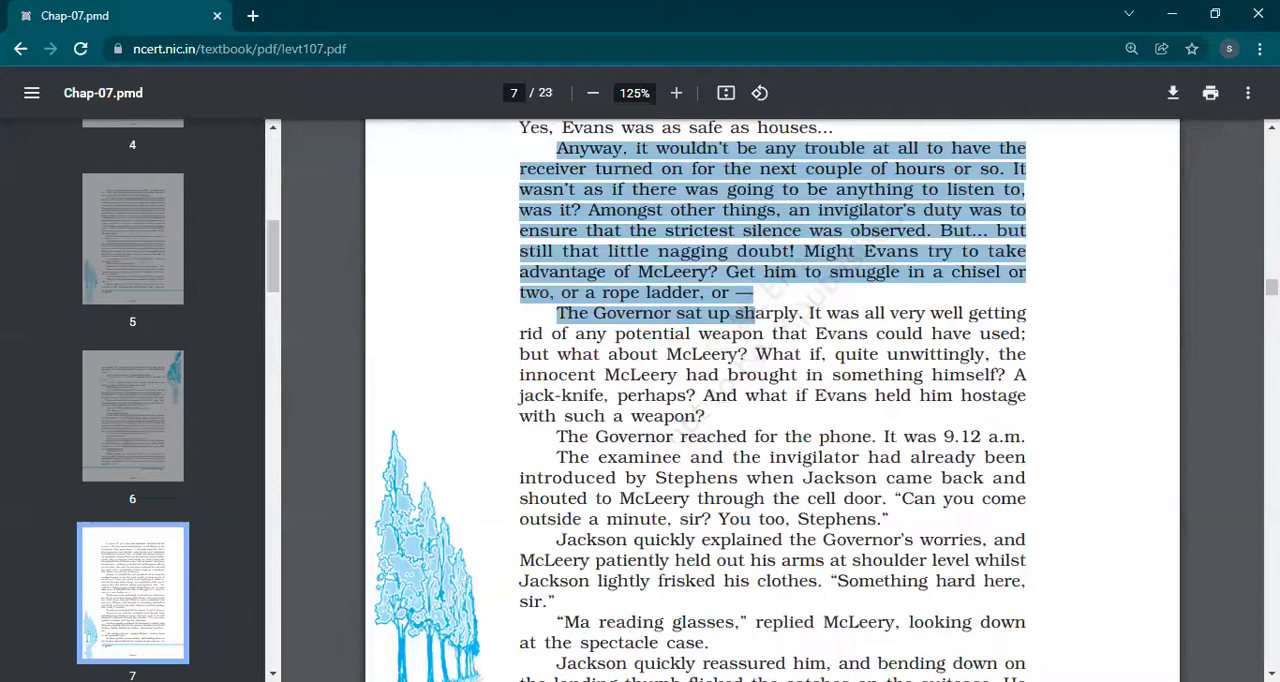
scroll(770, 400, "down", 3)
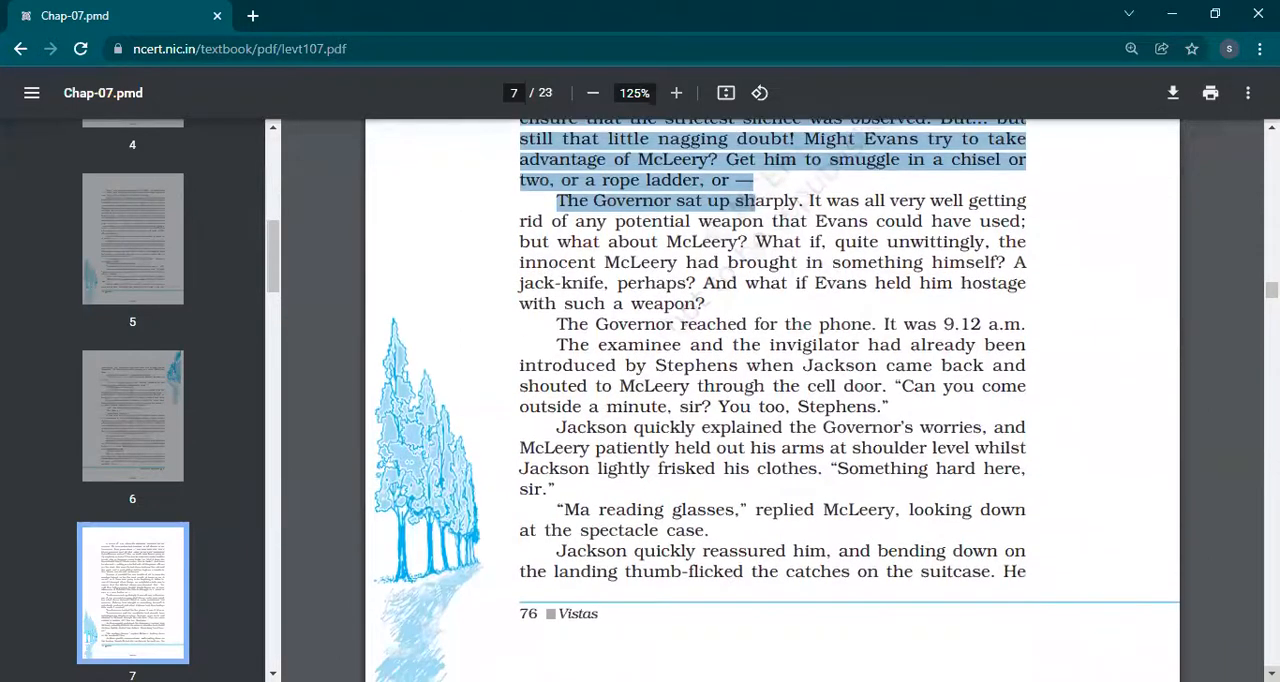
scroll(770, 400, "down", 1)
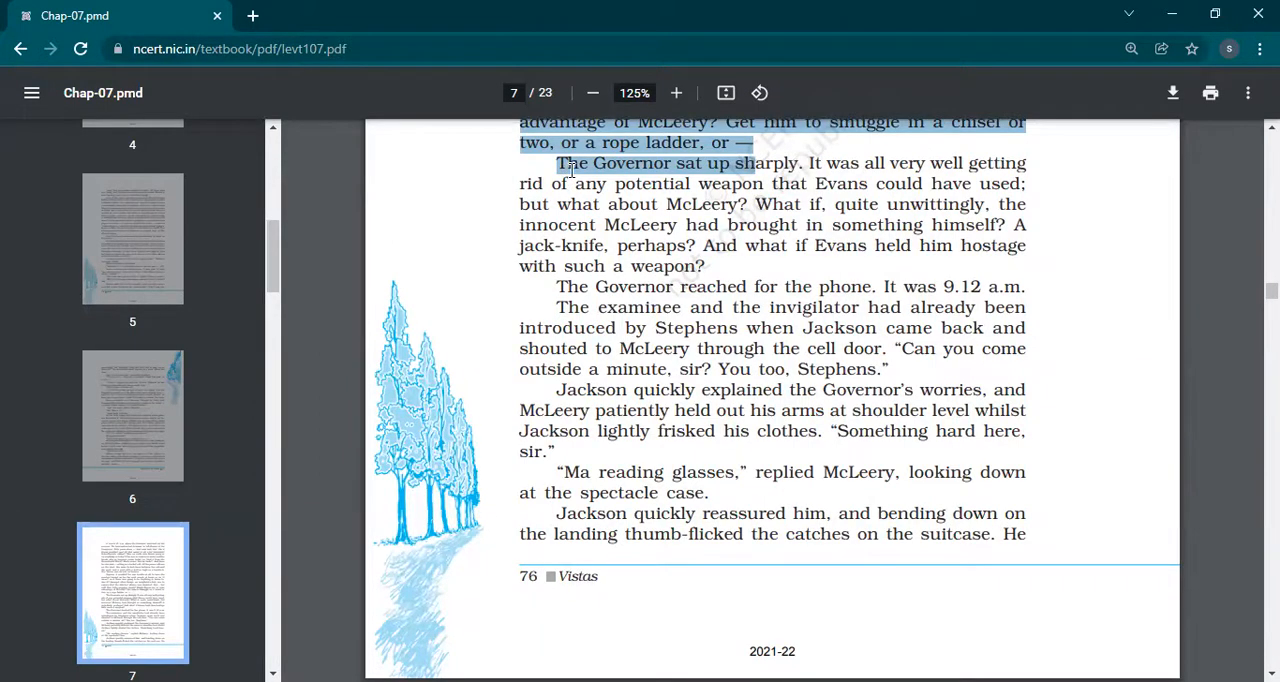
- Select the Governor-sits-up paragraph, then from 'The Governor reached for the phone' through the suitcase catches
left_click_drag(557, 163, 780, 286)
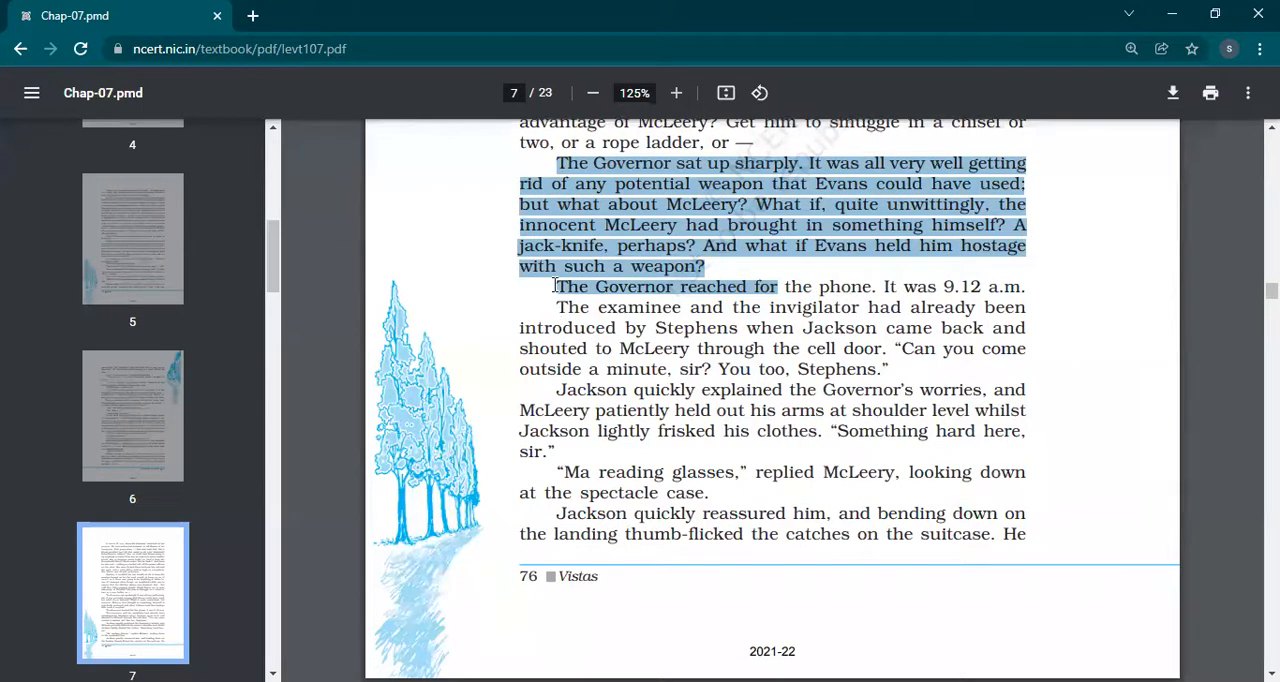
left_click_drag(556, 286, 950, 534)
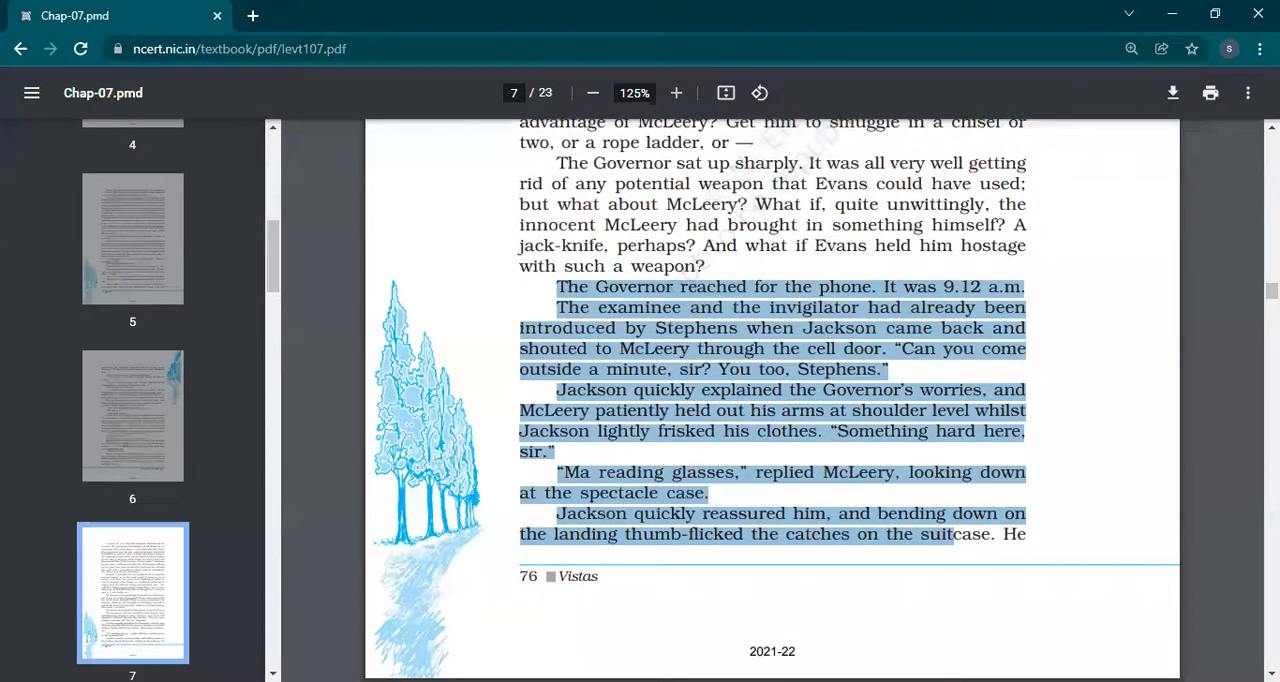
scroll(1193, 472, "down", 3)
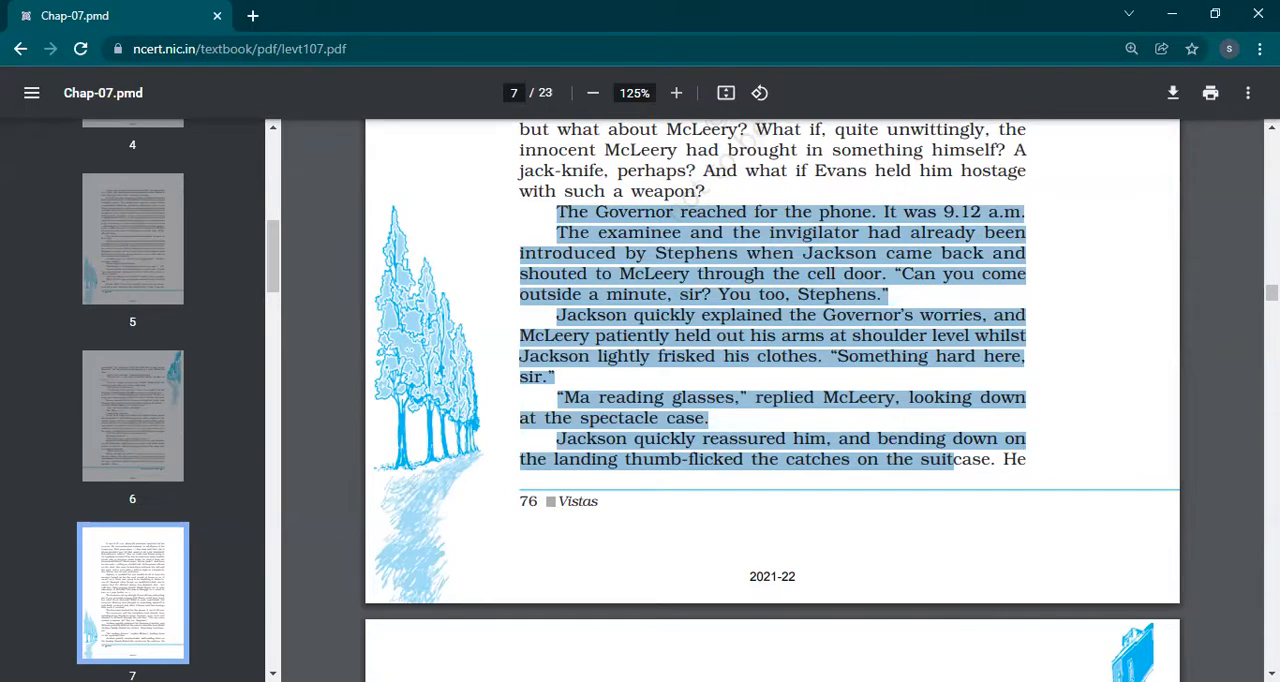
scroll(772, 400, "down", 3)
scroll(772, 400, "down", 3)
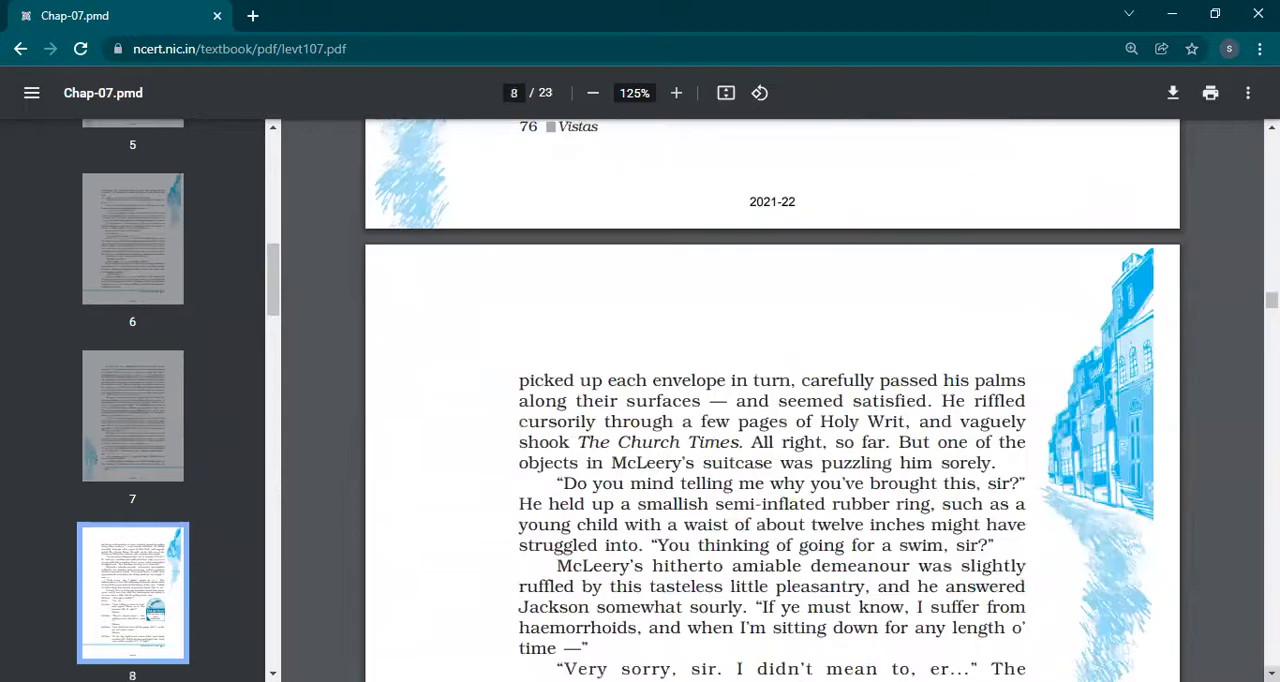
scroll(512, 229, "down", 3)
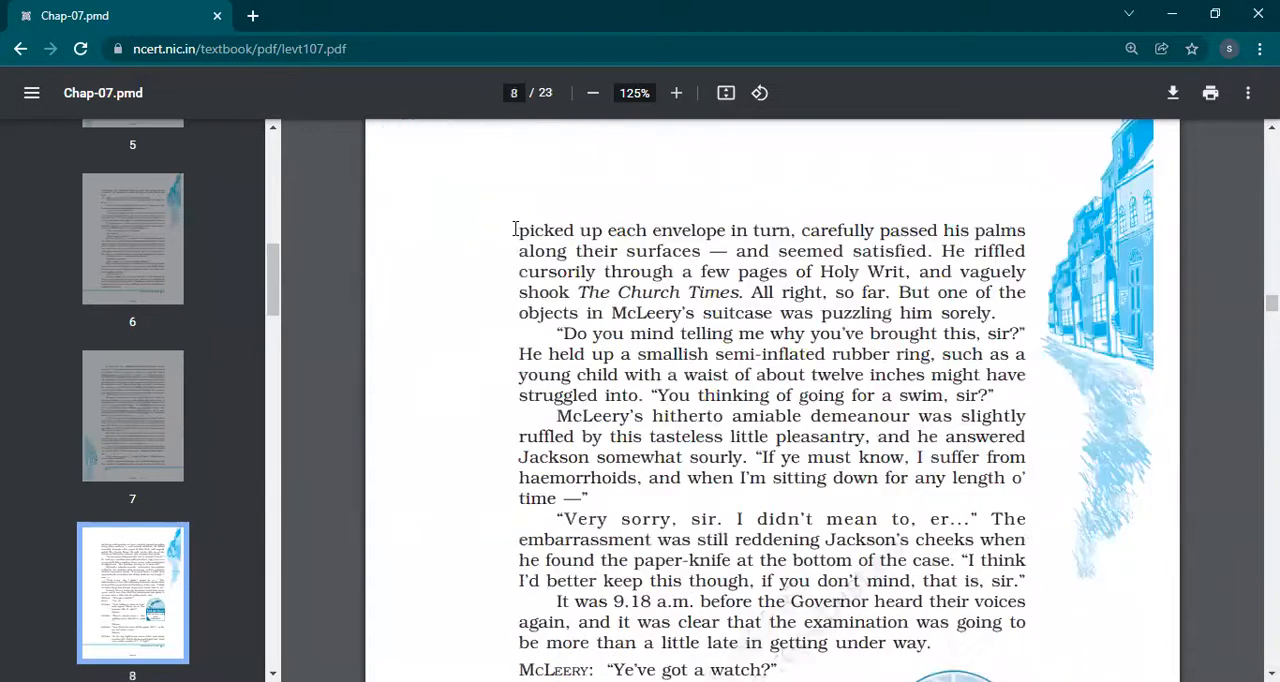
- Select page 8's opening paragraph from 'picked up' and extend through the rubber-ring question
left_click_drag(512, 229, 973, 331)
left_click(997, 416, "shift")
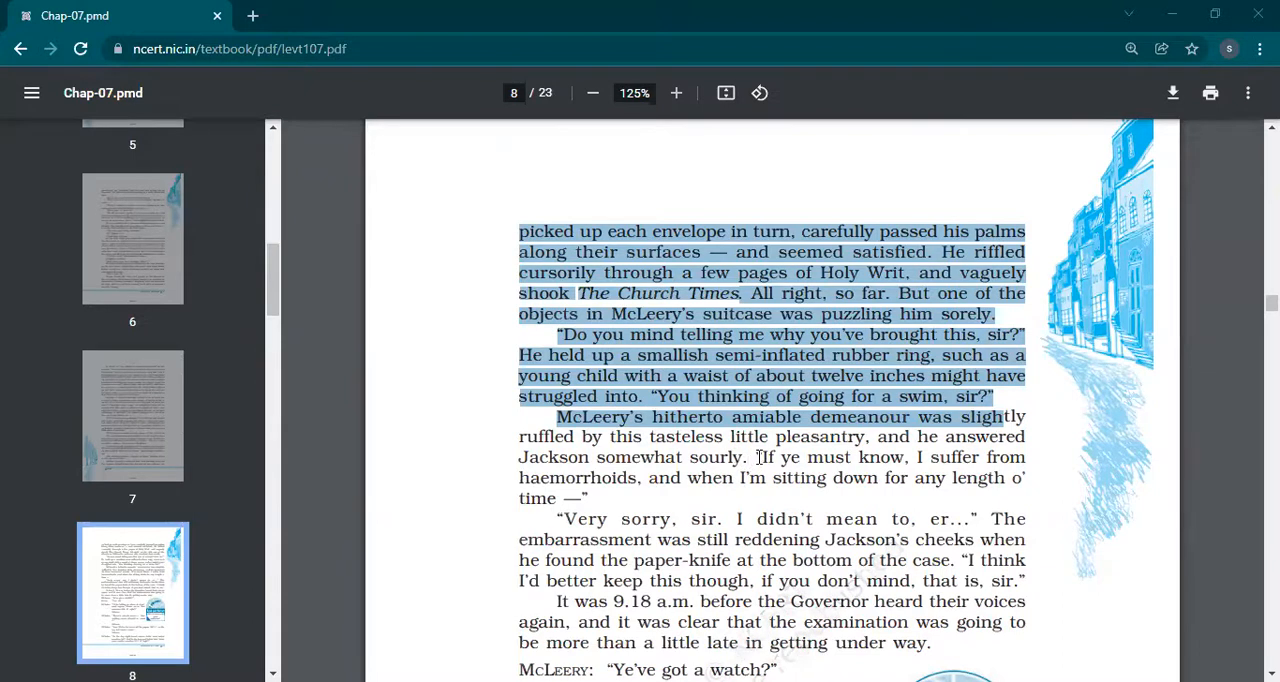
- Highlight McLeery's sour reply "If ye must know, I suffer from haemorrhoids" through "any length o'"
left_click_drag(758, 457, 1018, 478)
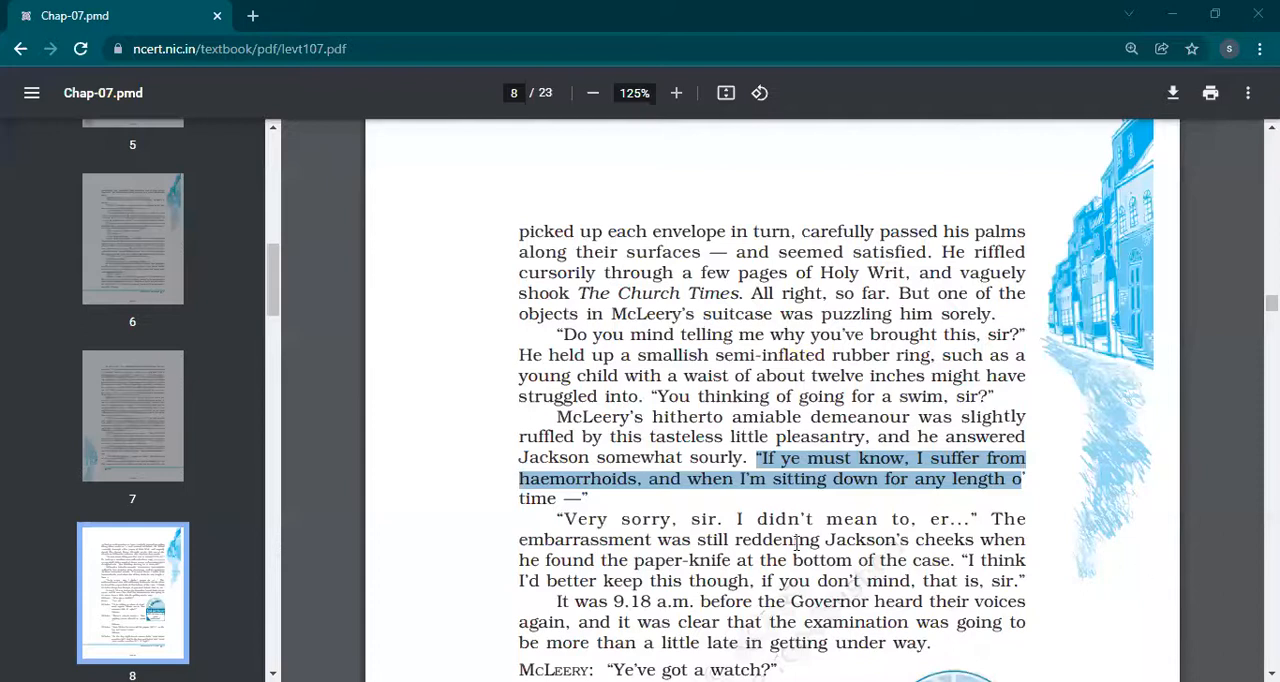
- Highlight Jackson's paper-knife apology from "Very sorry, sir." through "examination was going"
left_click_drag(565, 519, 975, 622)
scroll(772, 400, "down", 3)
scroll(772, 400, "down", 2)
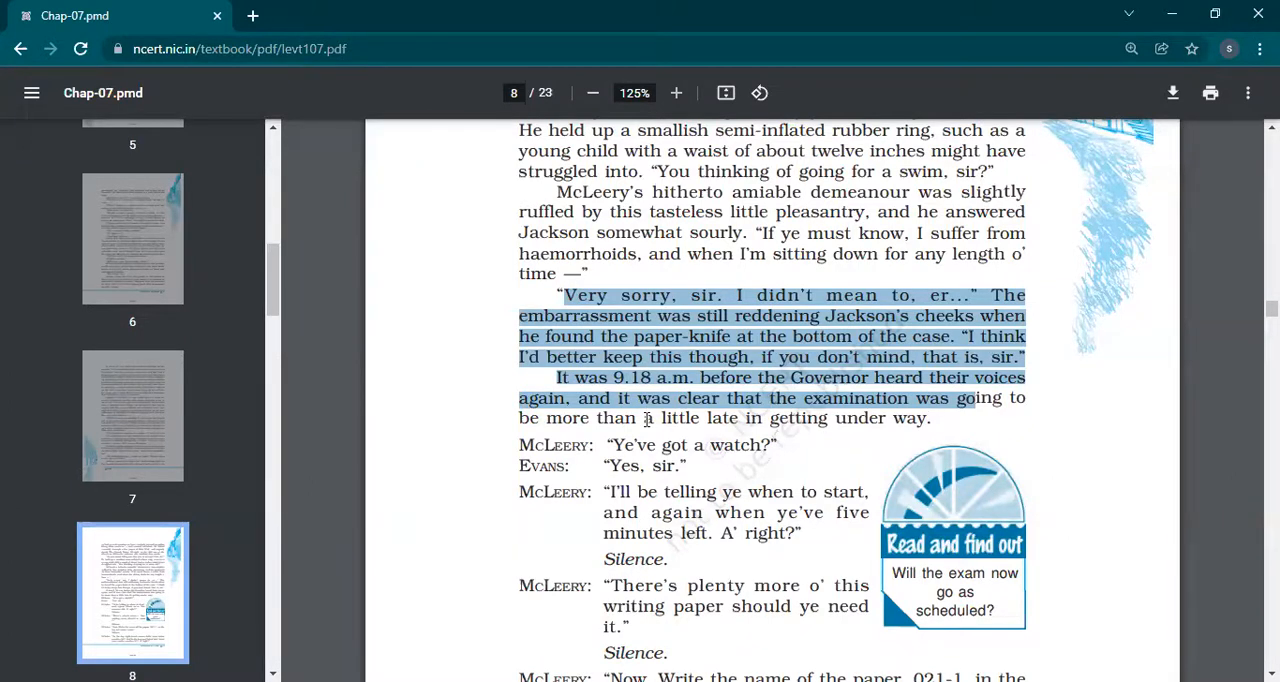
- Clear the earlier selection and mark the McLeery and Evans dialogue lines near page 77's end
left_click(525, 447)
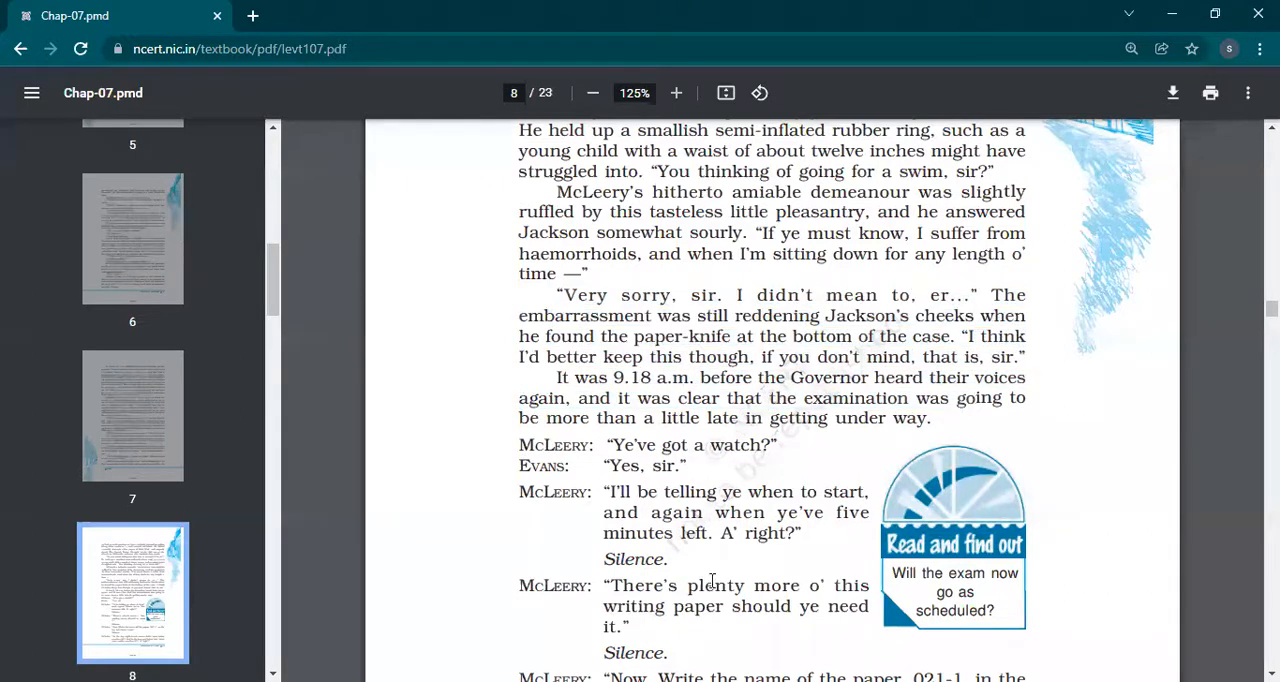
left_click(815, 606, "shift")
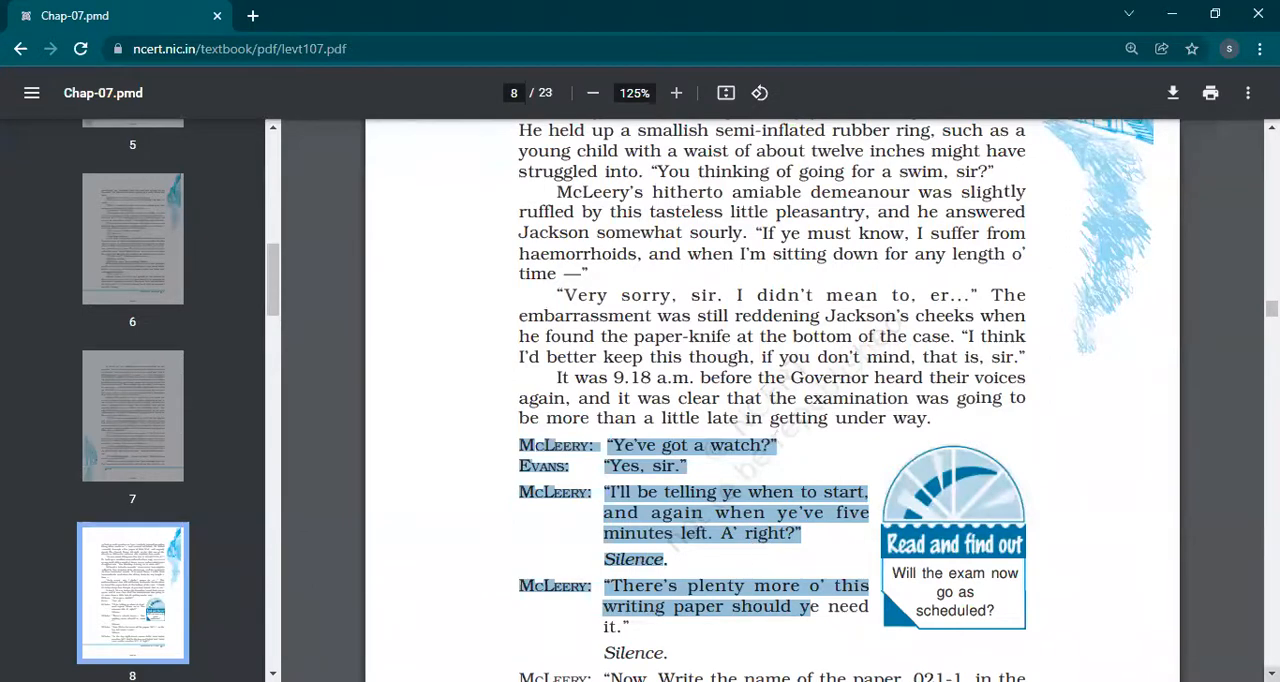
scroll(770, 400, "down", 3)
scroll(770, 400, "down", 2)
scroll(770, 400, "down", 2)
scroll(770, 400, "down", 1)
scroll(770, 400, "down", 1)
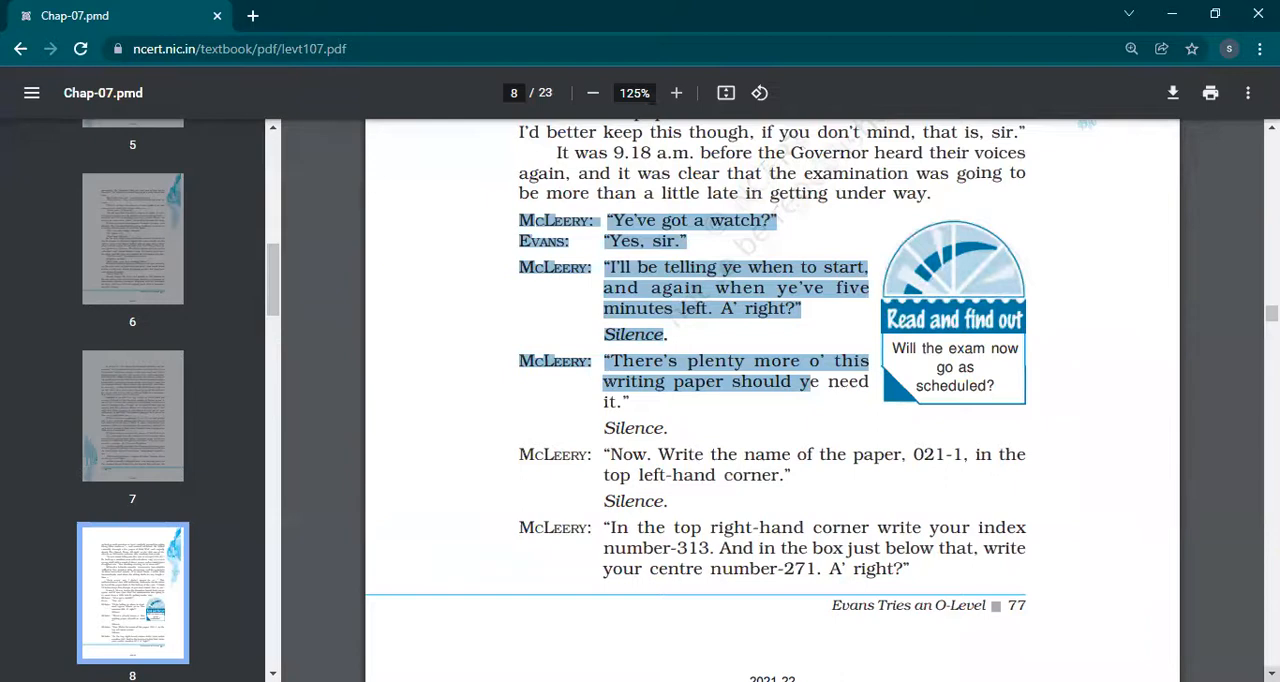
scroll(772, 400, "down", 3)
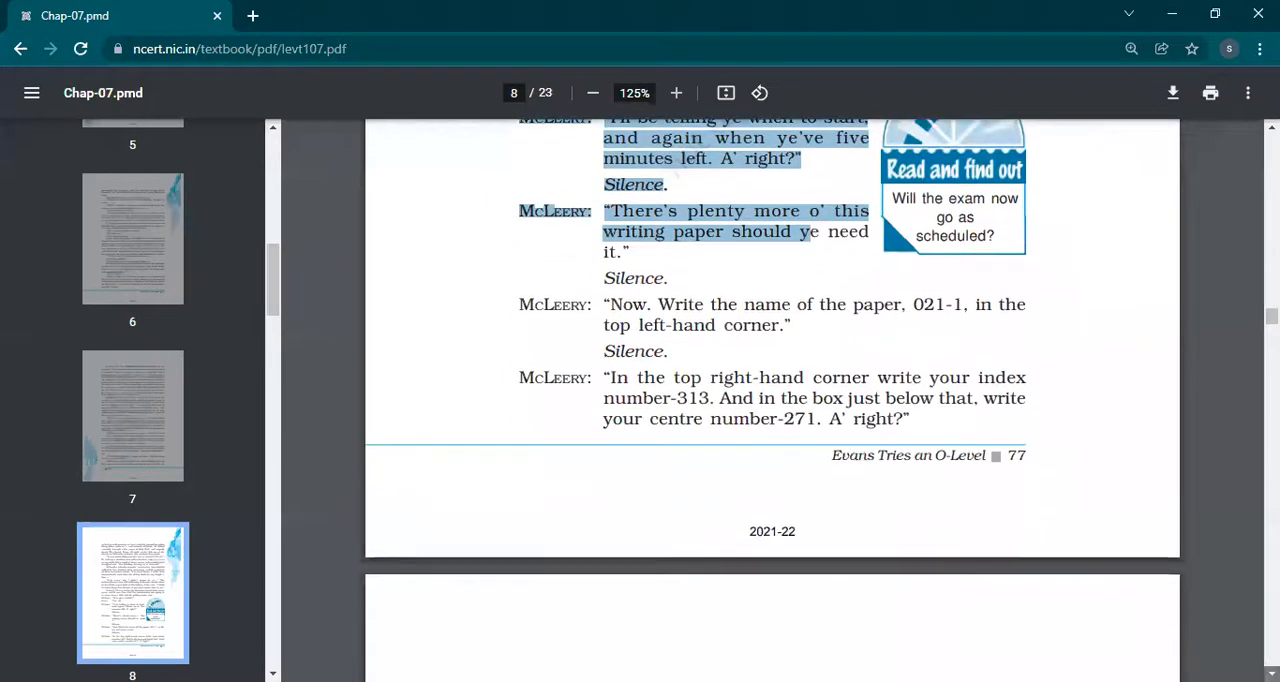
scroll(772, 400, "down", 1)
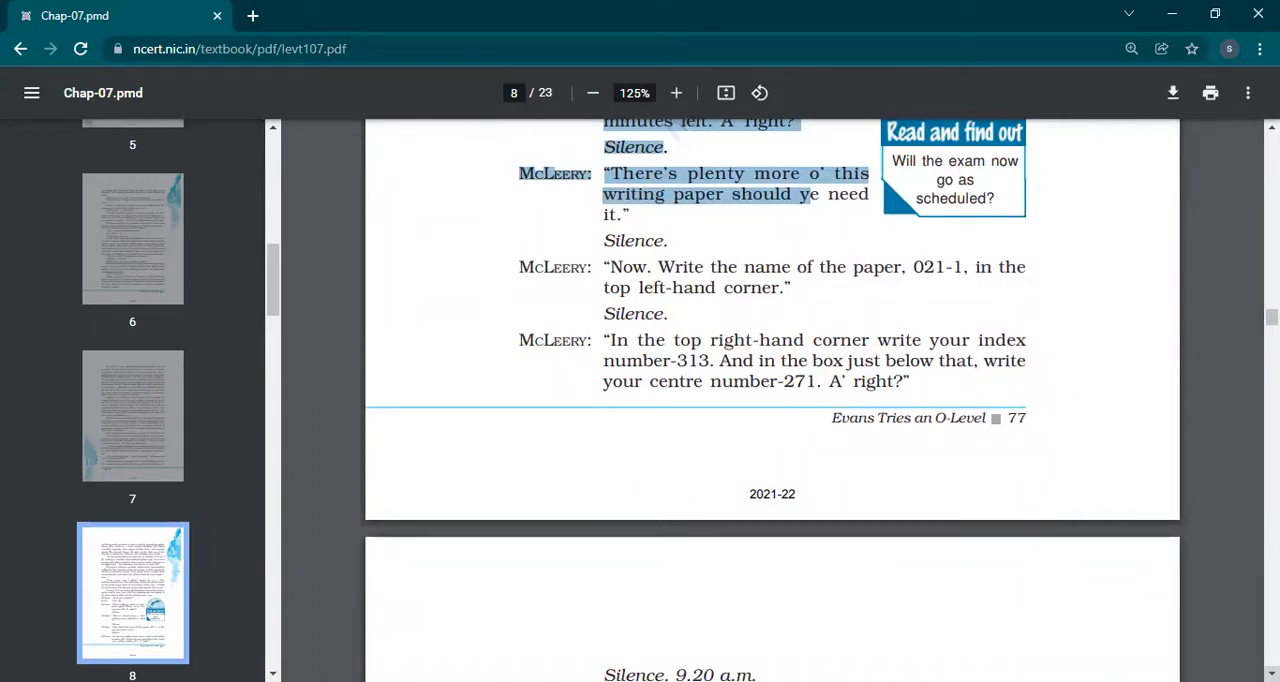
scroll(770, 400, "down", 3)
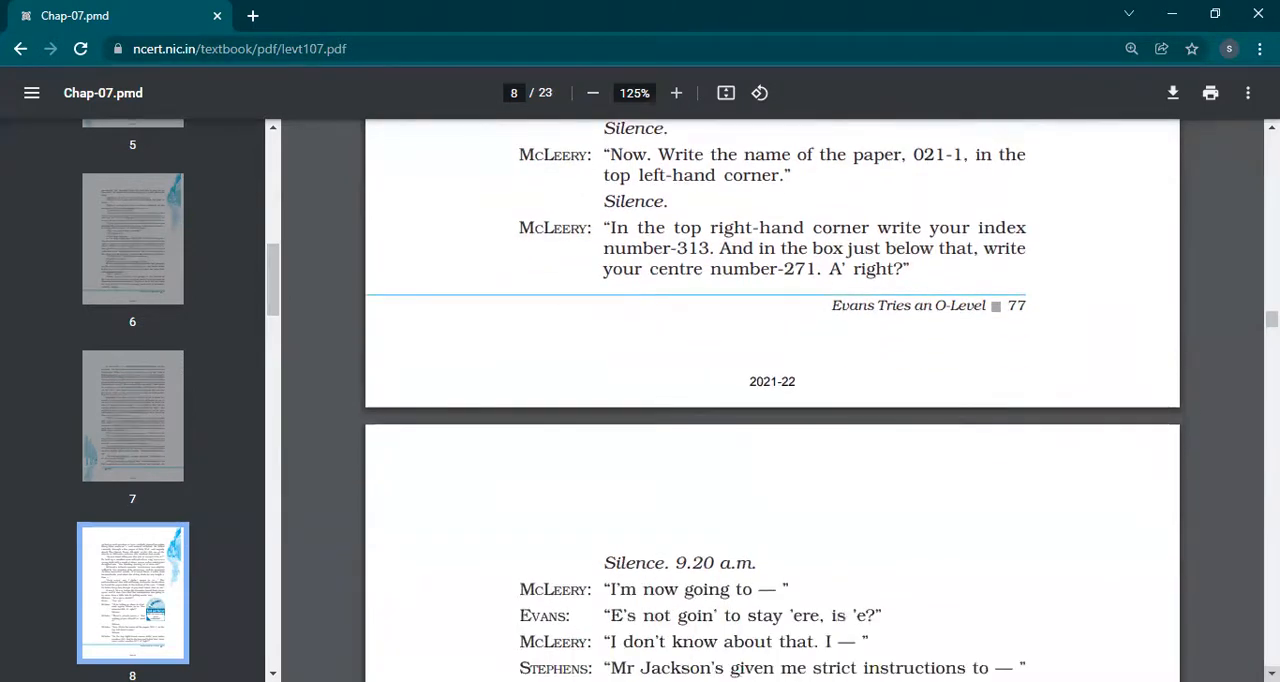
scroll(770, 400, "down", 2)
scroll(770, 400, "down", 3)
scroll(770, 400, "down", 3)
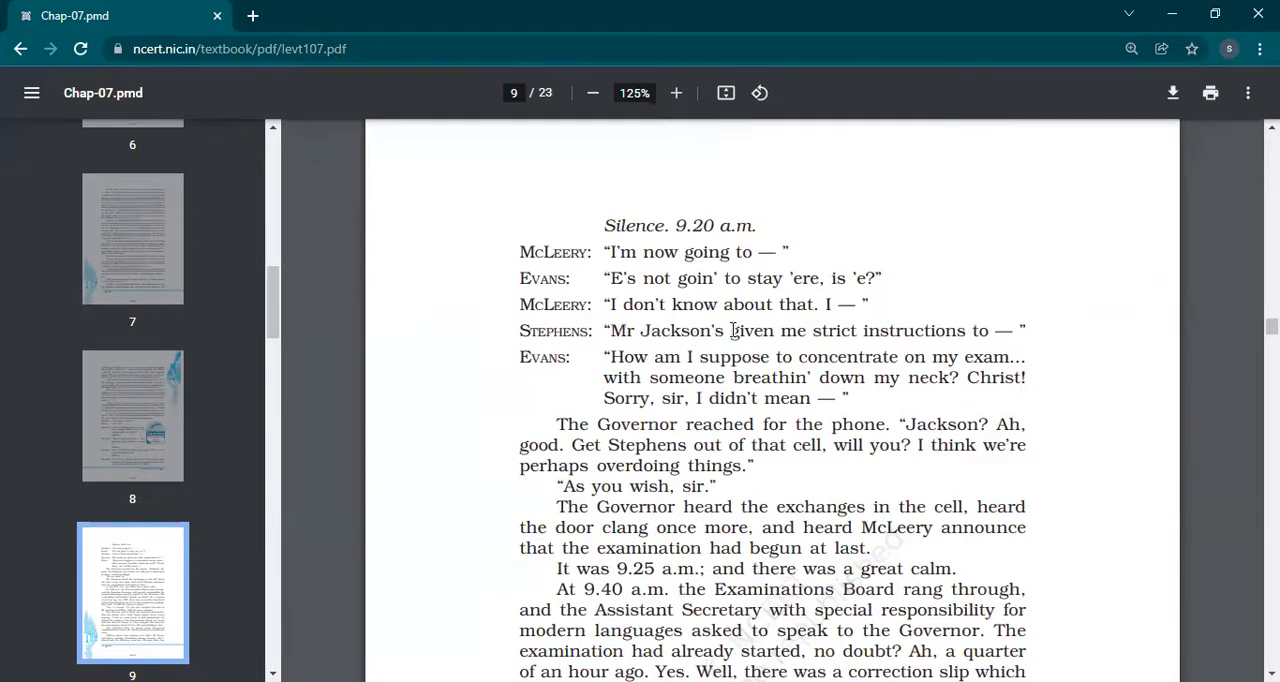
- Highlight Stephens's strict-instructions line, Evans' concentrating complaint, and "The Governor reached for the phone" paragraph
left_click_drag(612, 331, 1012, 331)
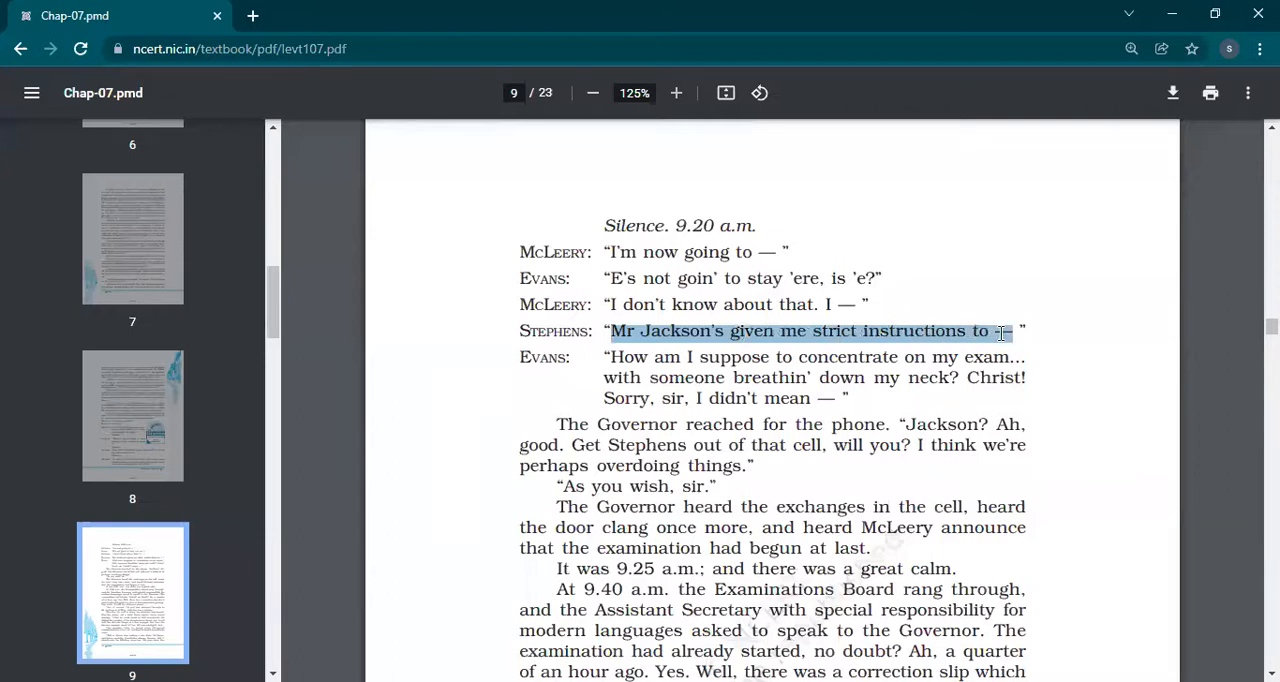
scroll(800, 400, "down", 3)
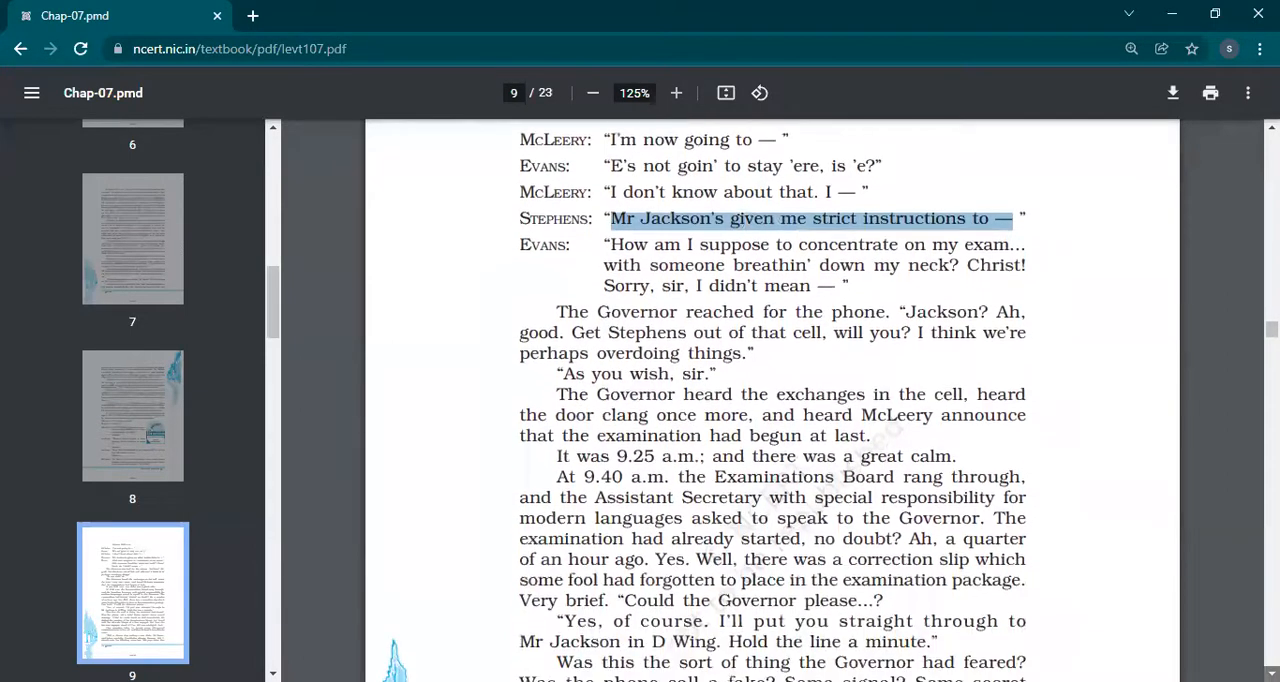
scroll(800, 400, "down", 2)
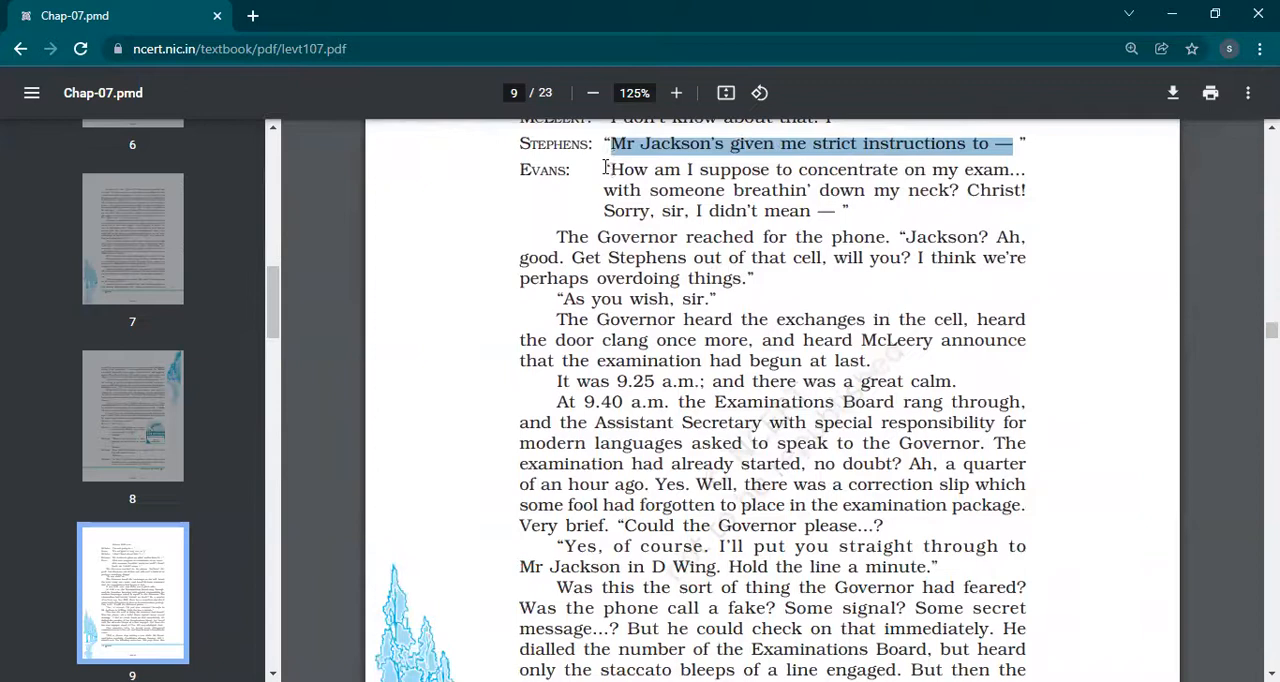
left_click_drag(604, 168, 850, 212)
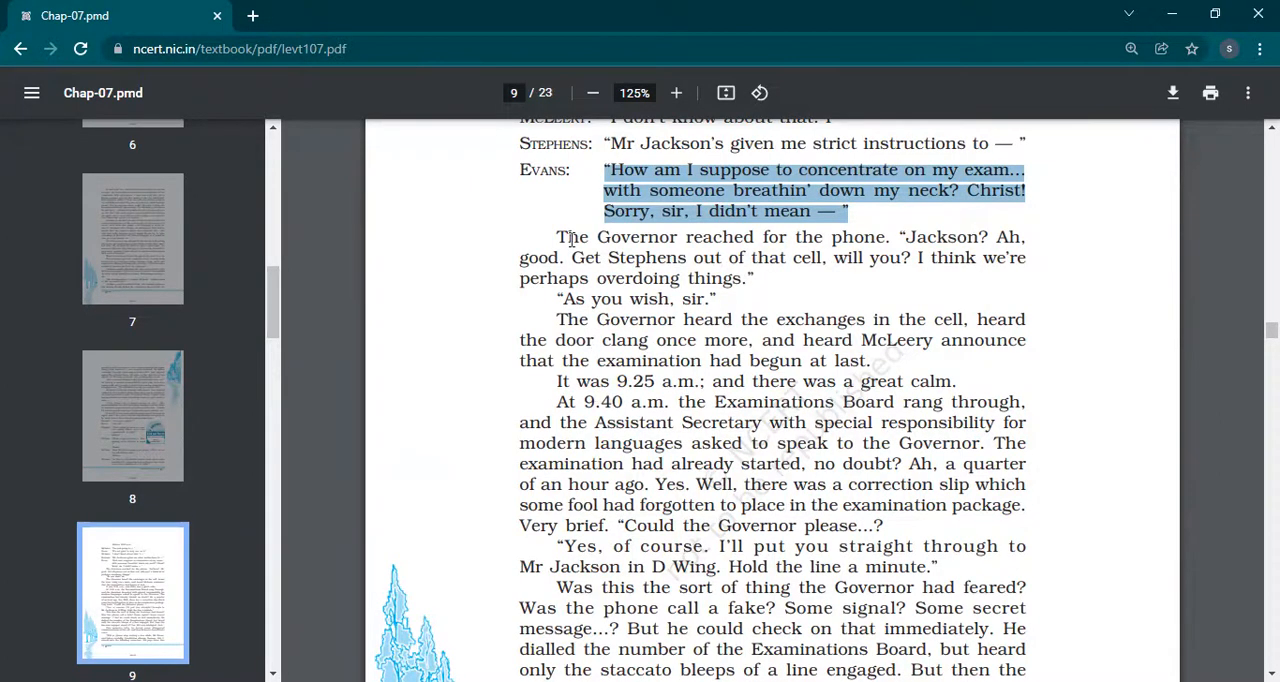
left_click_drag(557, 237, 726, 299)
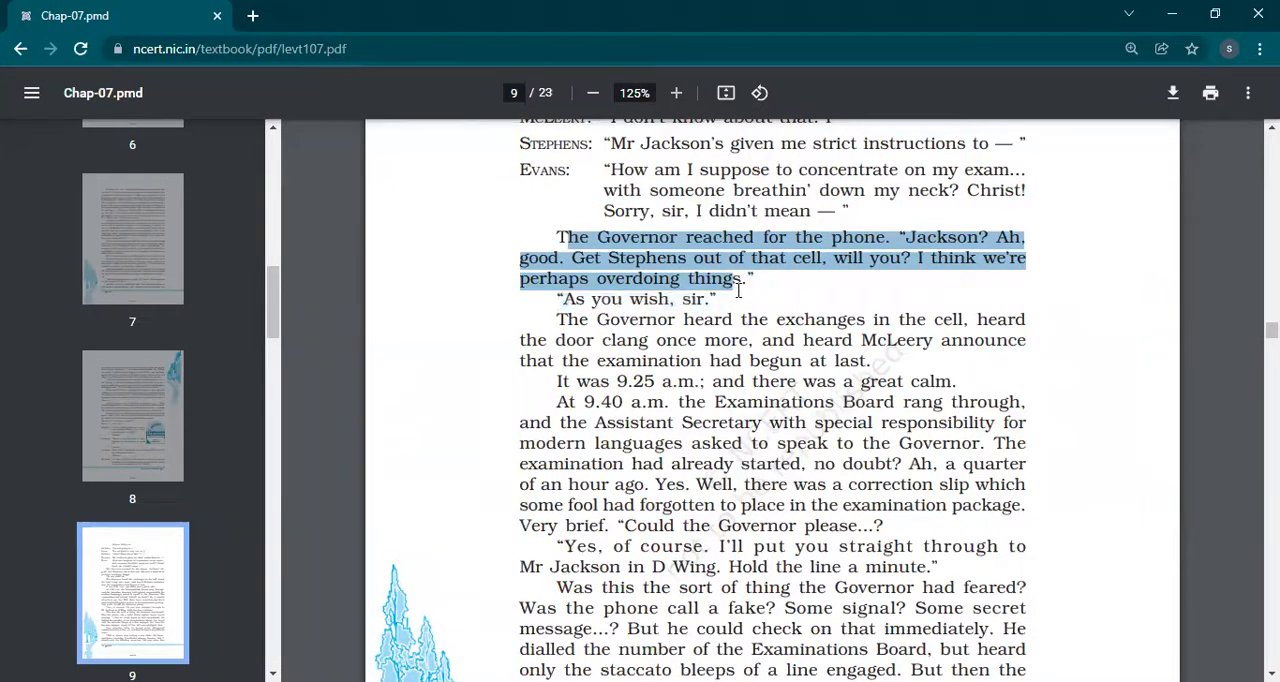
- Extend the Governor selection through "As you wish, sir." to "The Governor heard"
left_click_drag(726, 299, 733, 303)
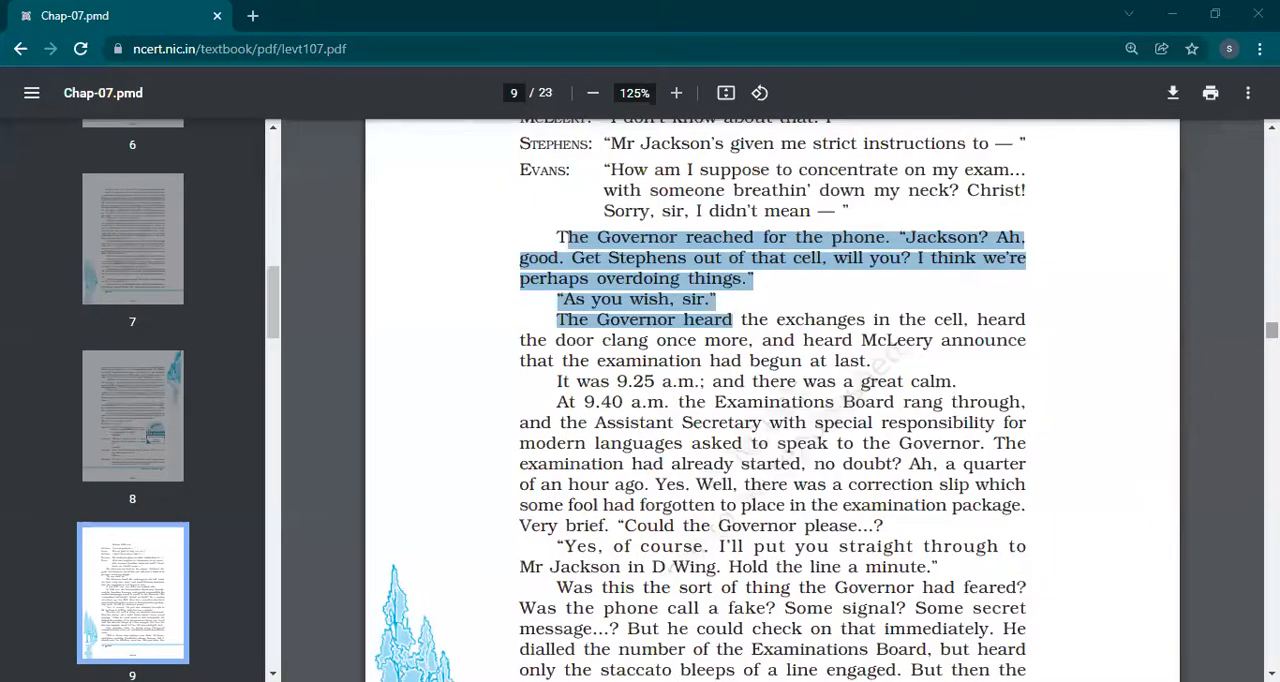
scroll(772, 400, "down", 1)
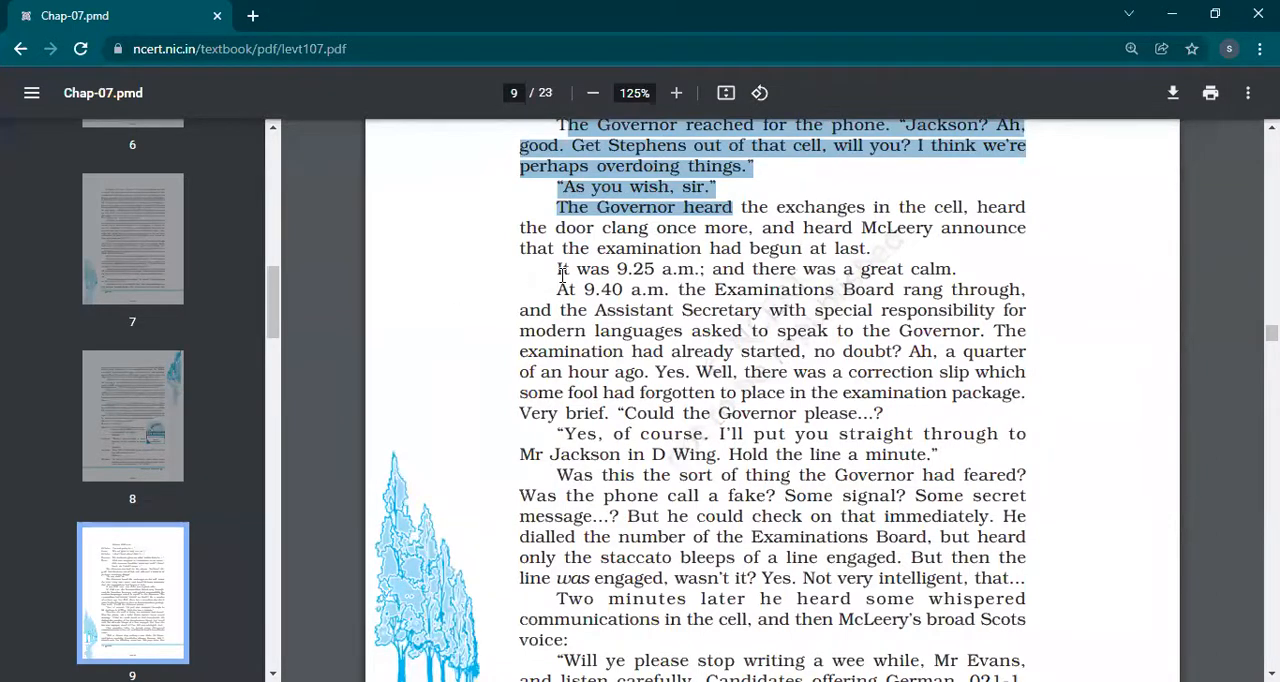
- Highlight "It was 9.25 a.m.; and there was a great calm."
left_click_drag(558, 269, 952, 268)
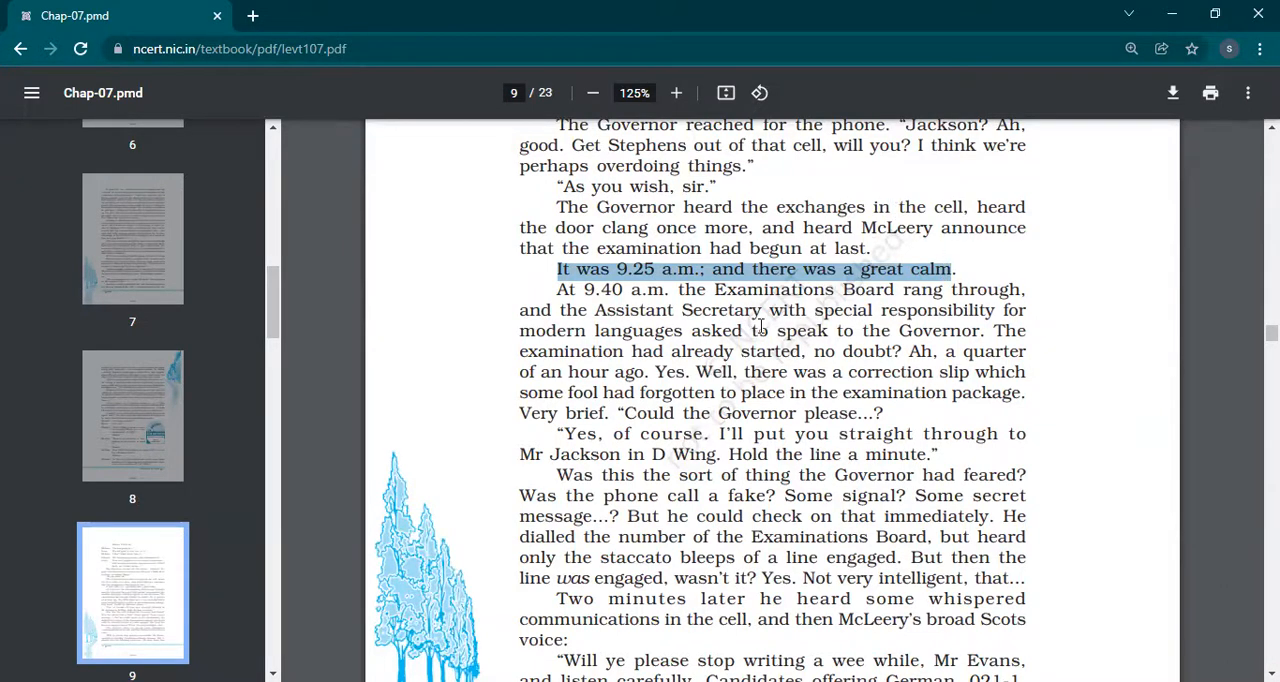
- Highlight from "At 9.40 a.m." past "Hold the line a minute." into "Was this the sort of thing the Governor had feared"
mouse_move(557, 290)
left_mouse_down()
mouse_move(1019, 287)
mouse_move(1018, 373)
left_mouse_up()
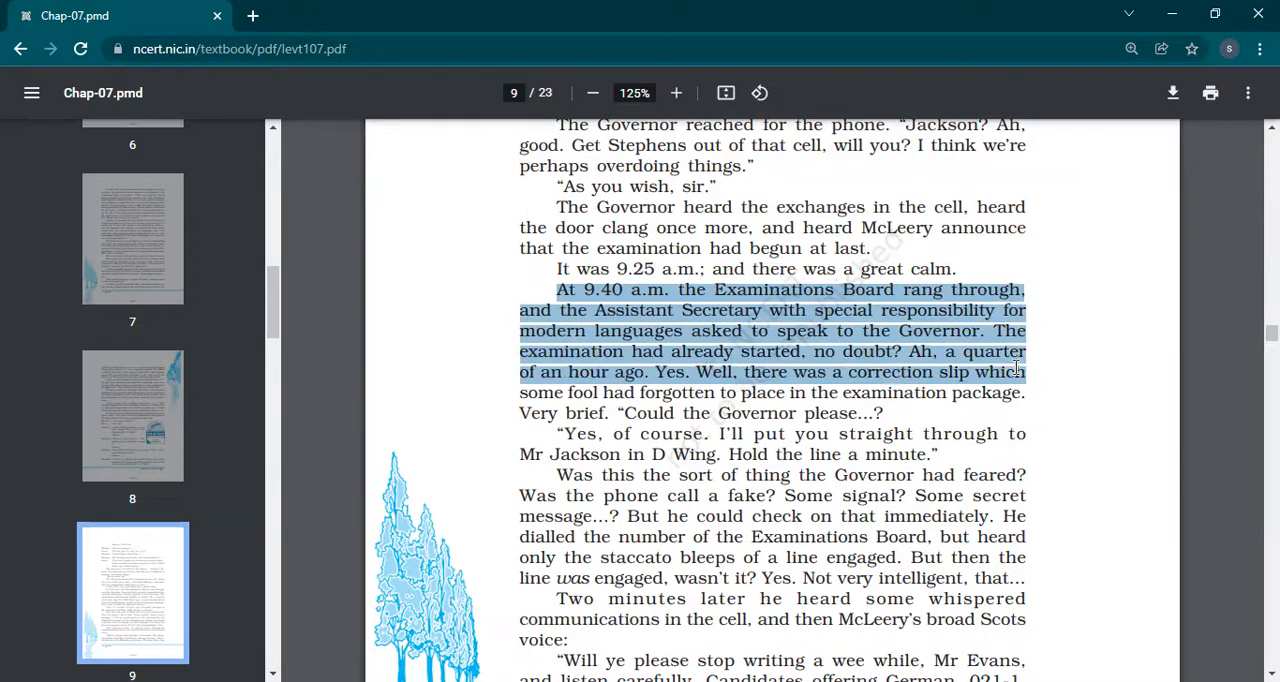
left_click_drag(1018, 371, 1018, 396)
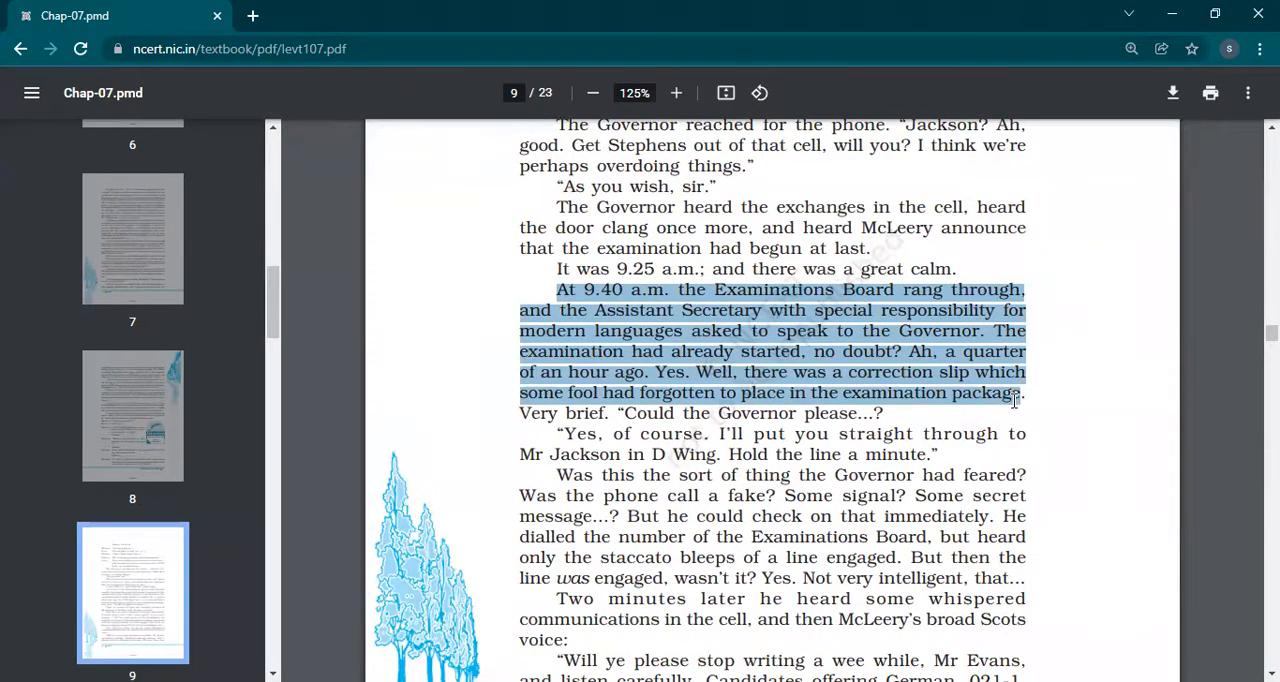
left_click_drag(1018, 396, 996, 433)
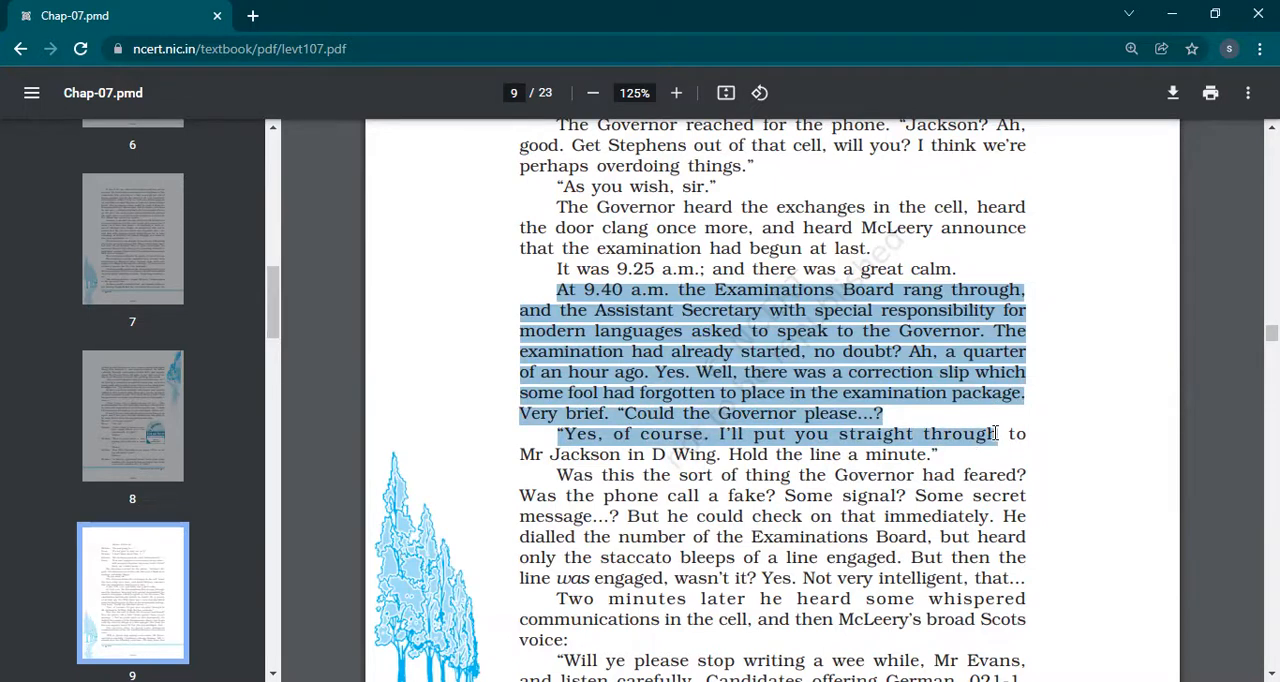
left_click_drag(996, 433, 1003, 460)
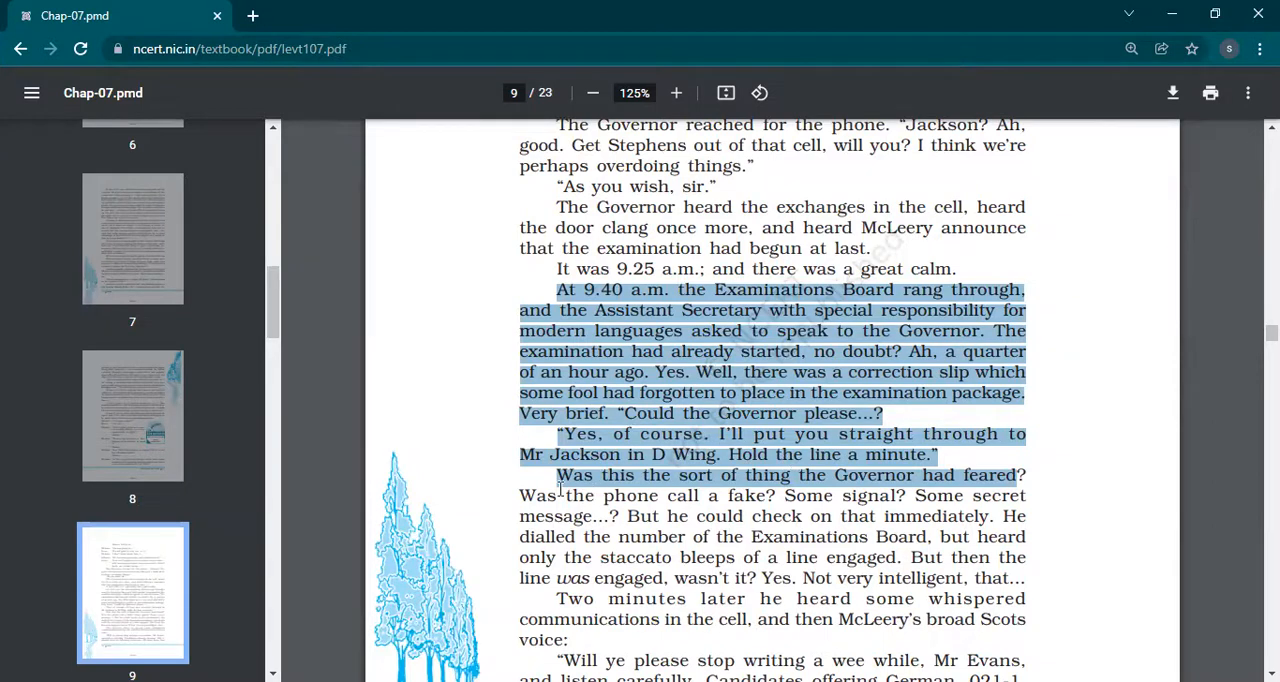
- Highlight from "the phone call a fake?" through "McLeery's broad Scots" voice
left_click_drag(566, 495, 1026, 620)
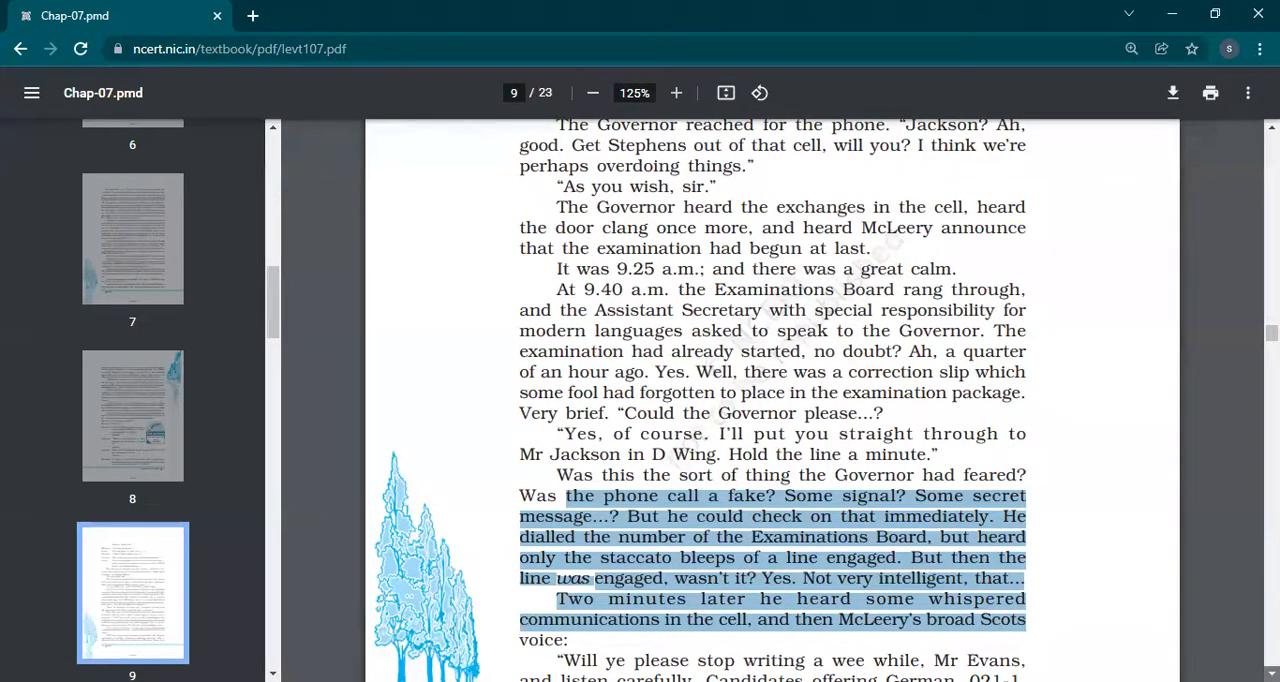
scroll(772, 400, "down", 3)
scroll(772, 400, "down", 2)
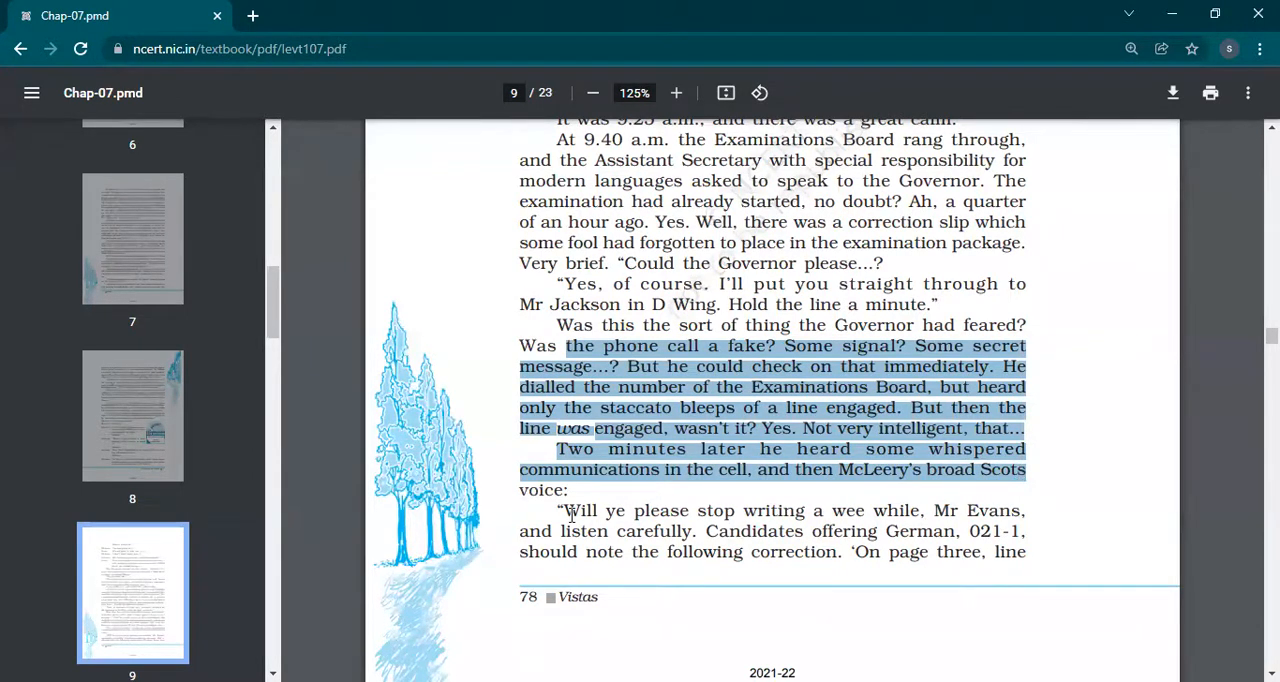
- Highlight "Will ye please stop writing" on page 9, then "fifteen, the fourth word should read goldenen" through "I will repeat that..." on page 10
left_click_drag(564, 511, 1038, 553)
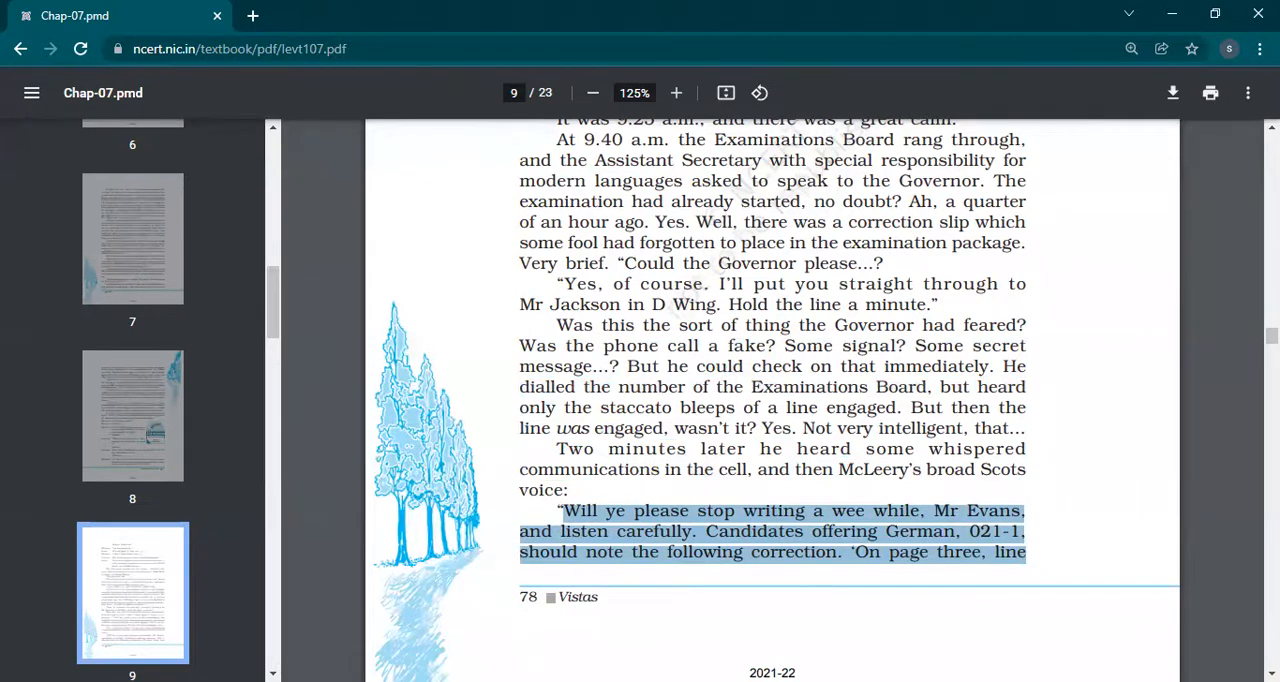
scroll(770, 400, "down", 3)
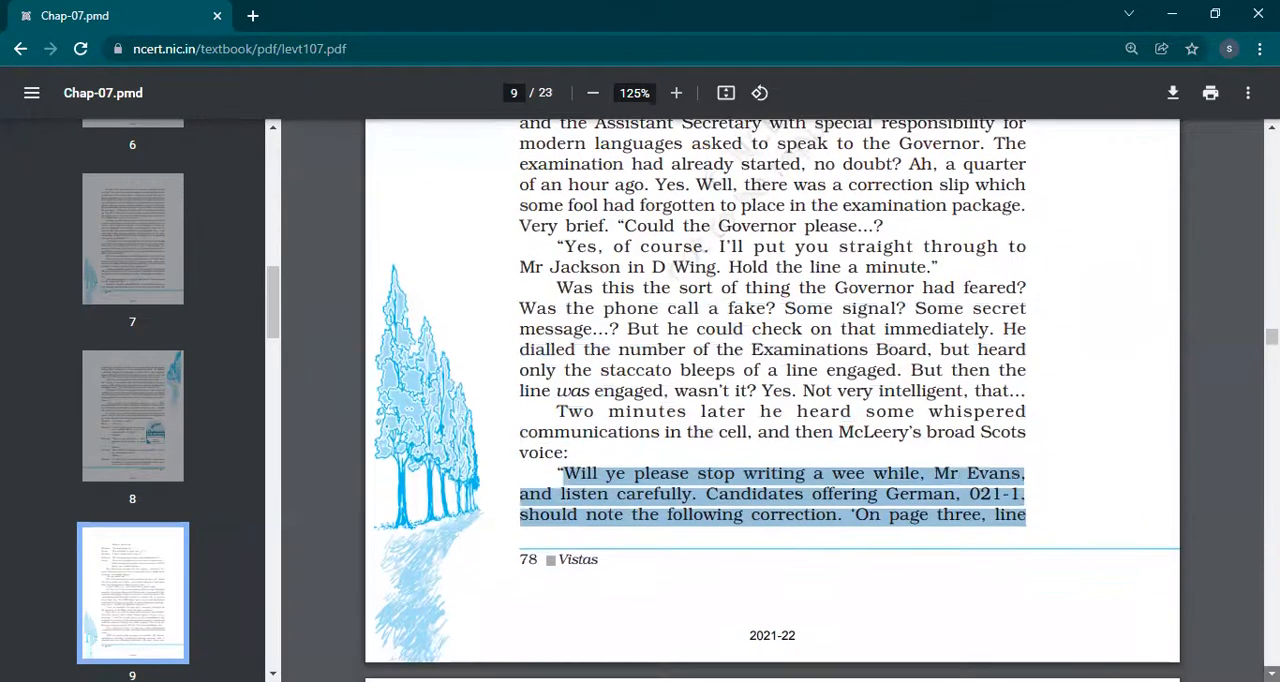
scroll(770, 400, "down", 2)
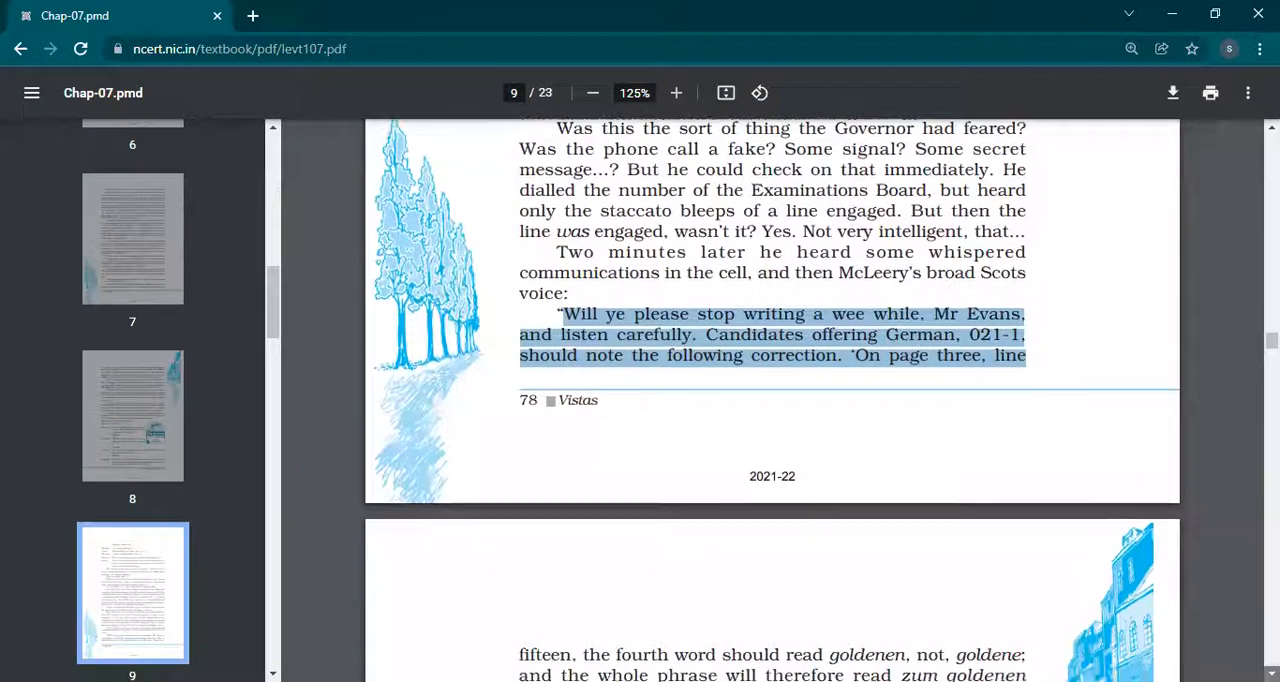
scroll(770, 400, "down", 3)
scroll(620, 540, "down", 1)
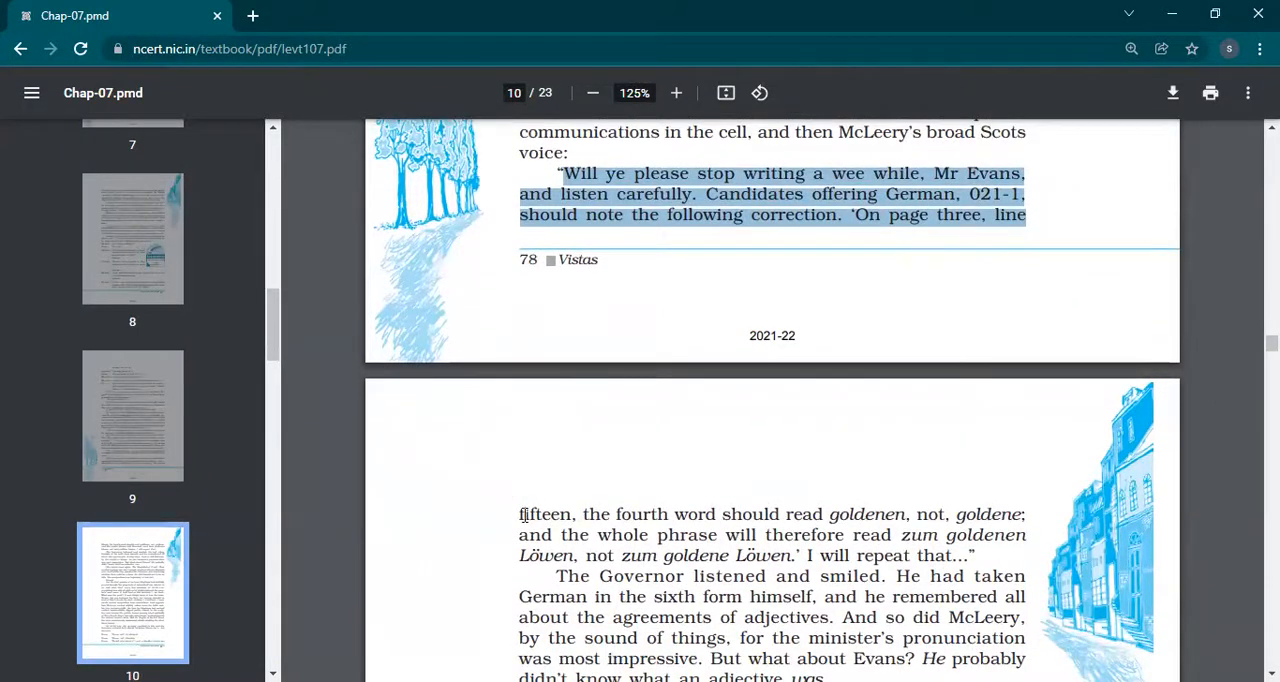
mouse_move(521, 514)
left_mouse_down()
mouse_move(1020, 513)
mouse_move(1018, 538)
left_mouse_up()
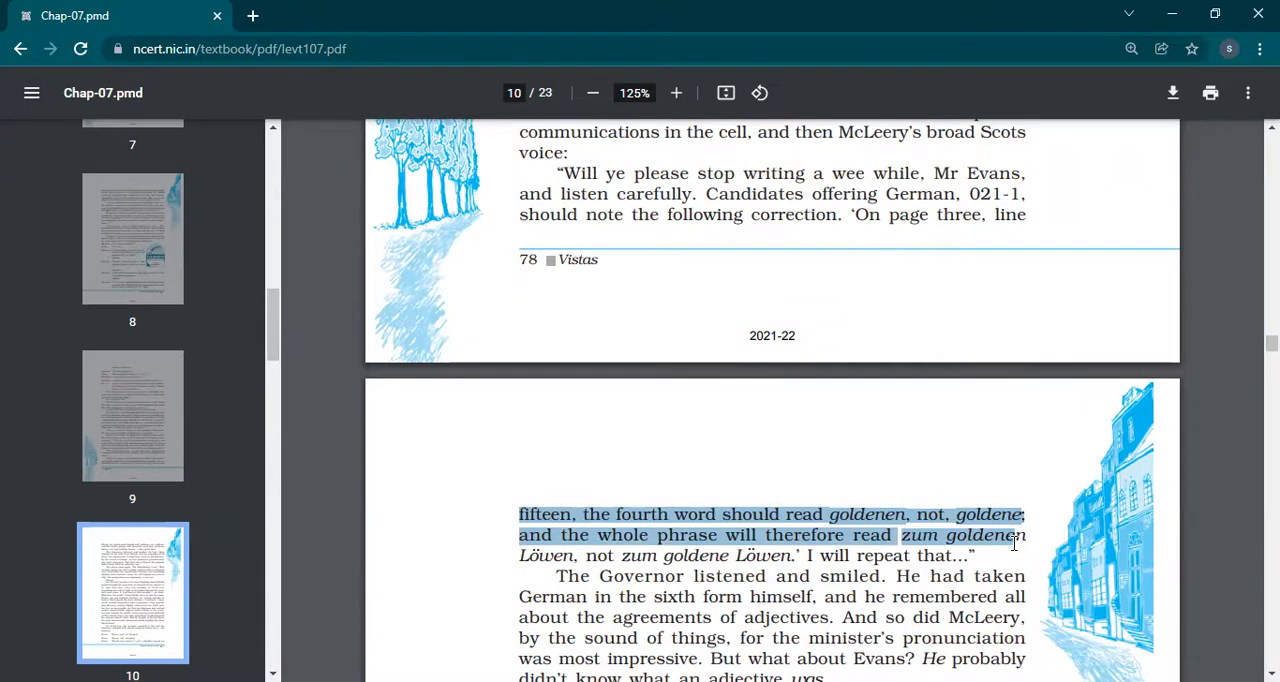
left_click_drag(1013, 552, 1006, 562)
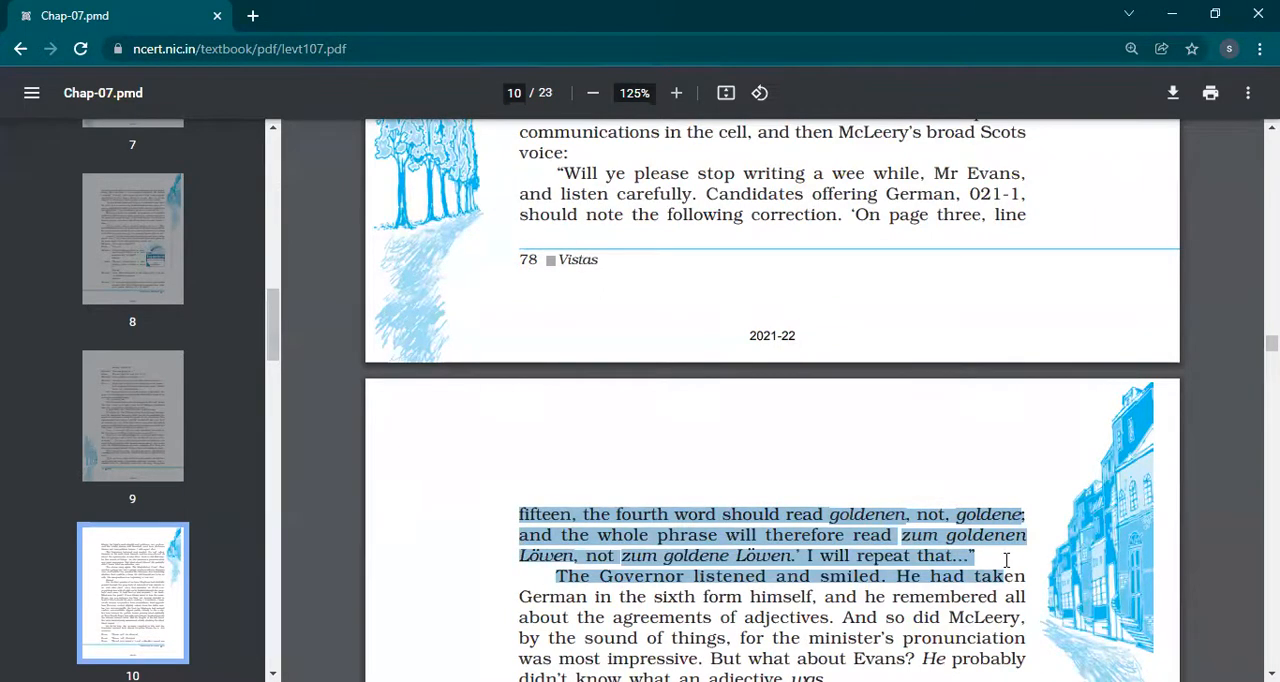